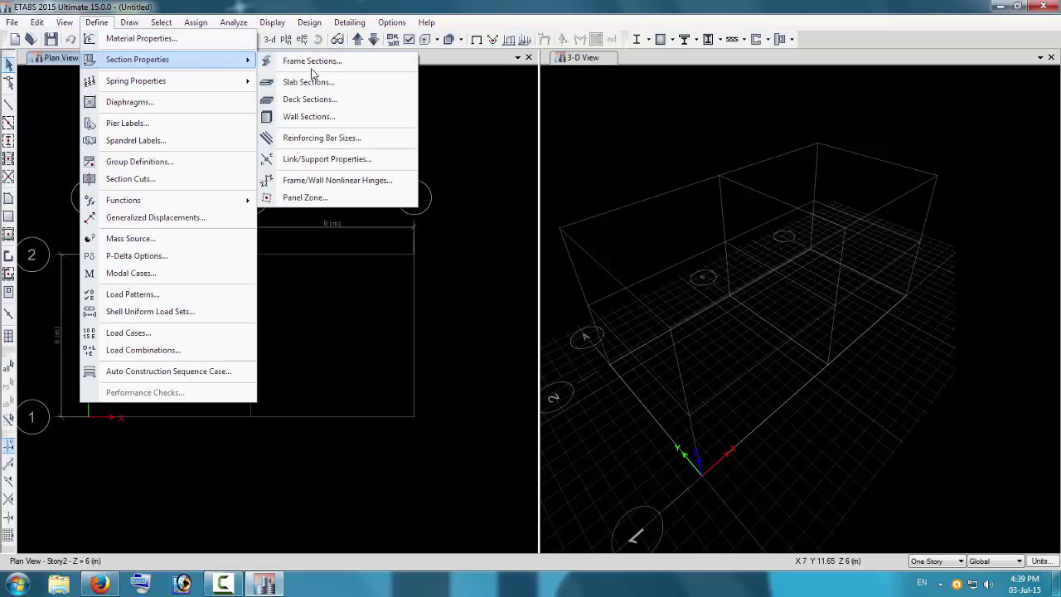
Delete all the frame sections offered for multiple deletion, from A-CompBm through SteelCol.
click(290, 61)
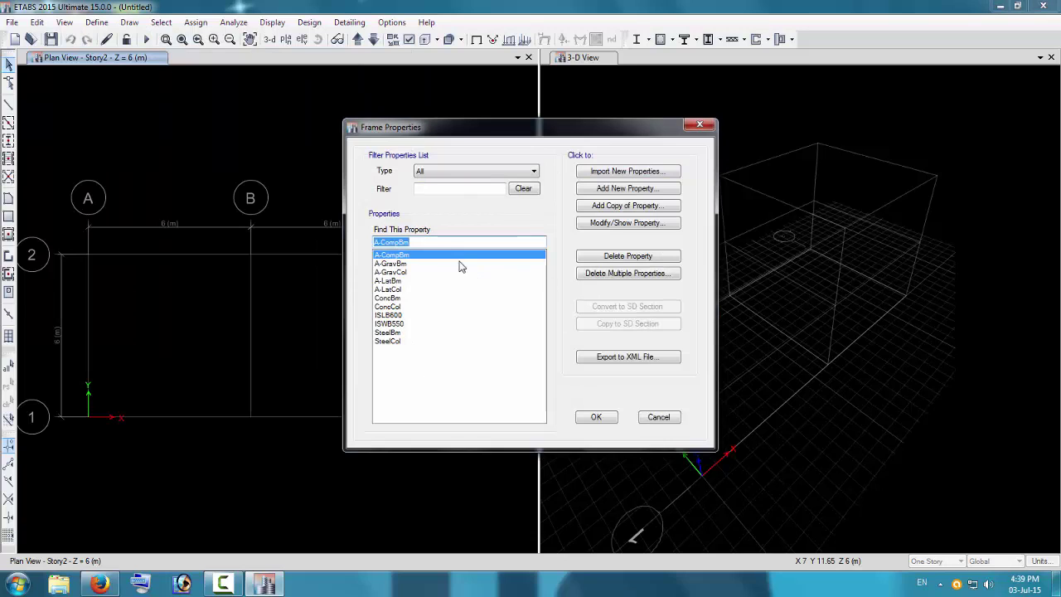
click(603, 275)
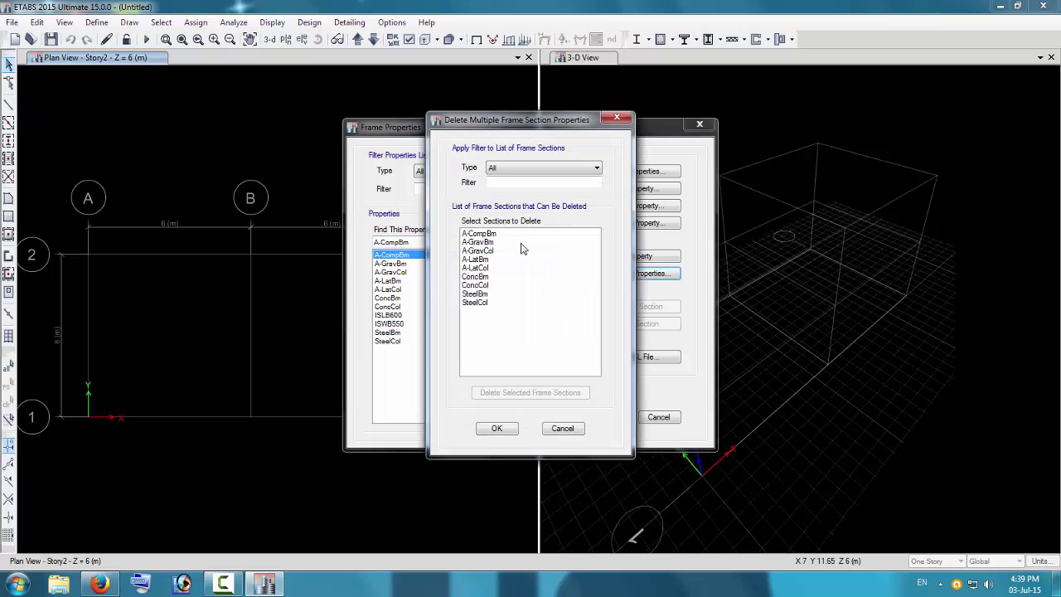
drag(517, 238, 480, 363)
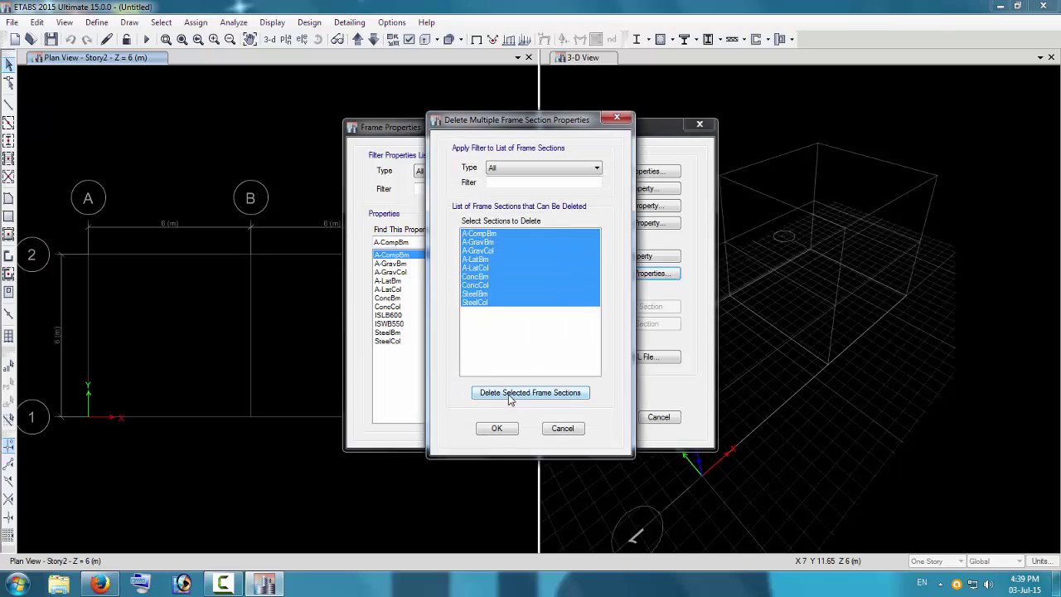
click(509, 393)
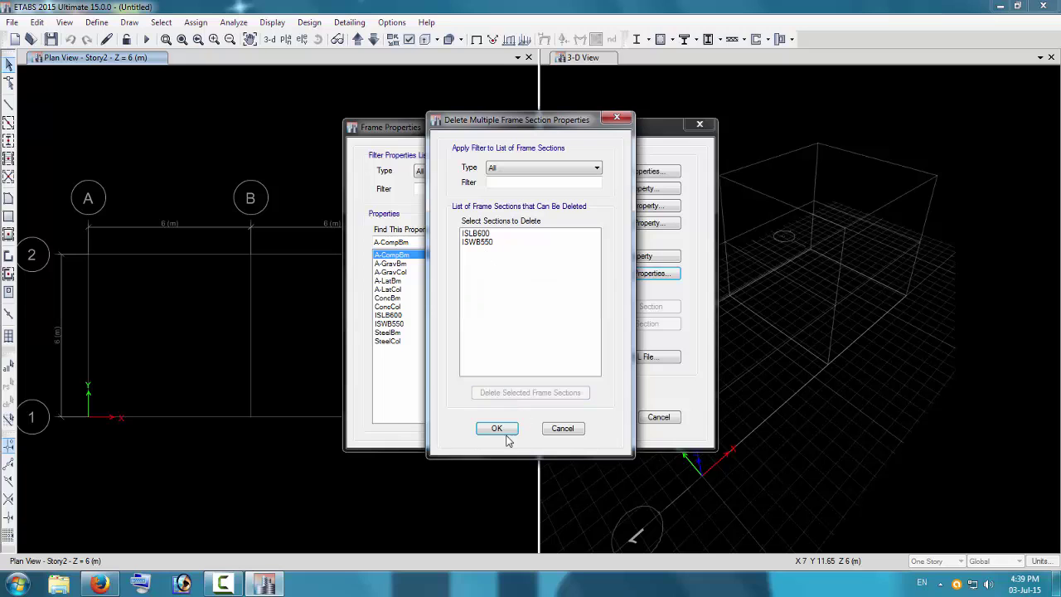
click(497, 429)
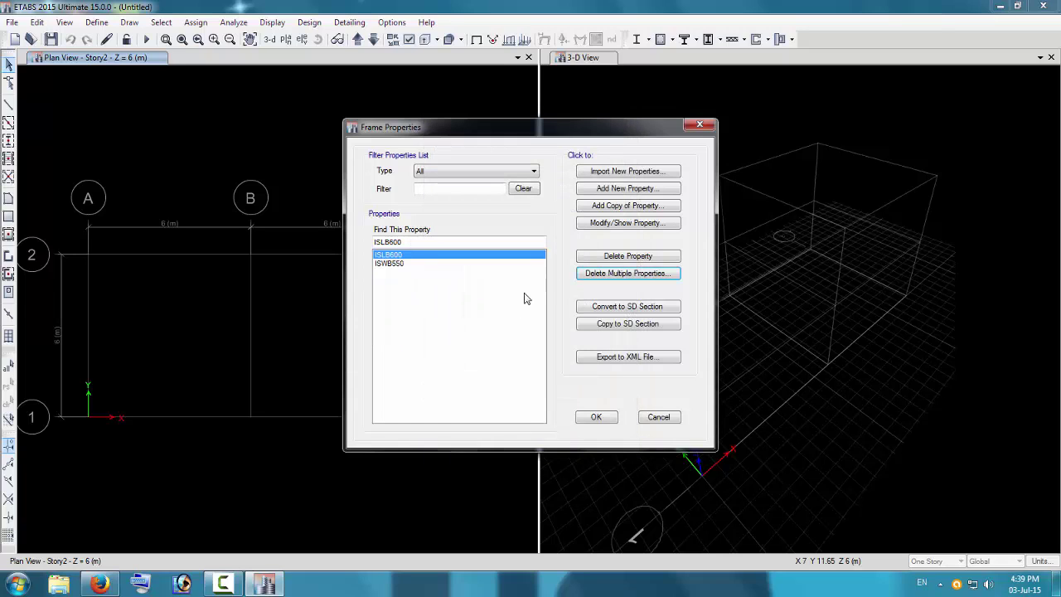
drag(584, 128, 549, 128)
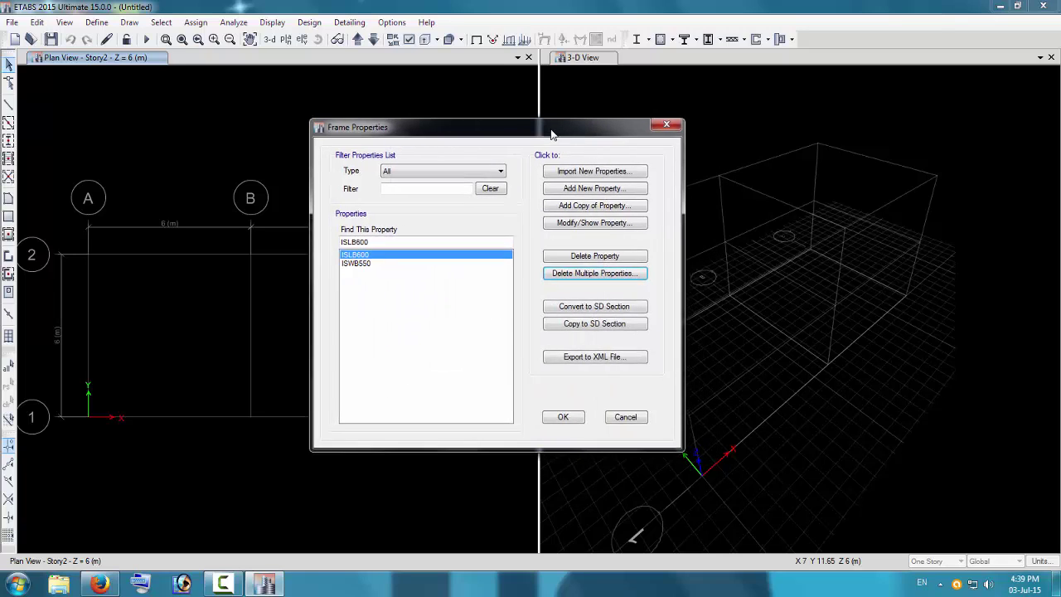
Add a concrete rectangular frame section named Col 600*600 with material M30 and a depth of 600 mm.
click(610, 189)
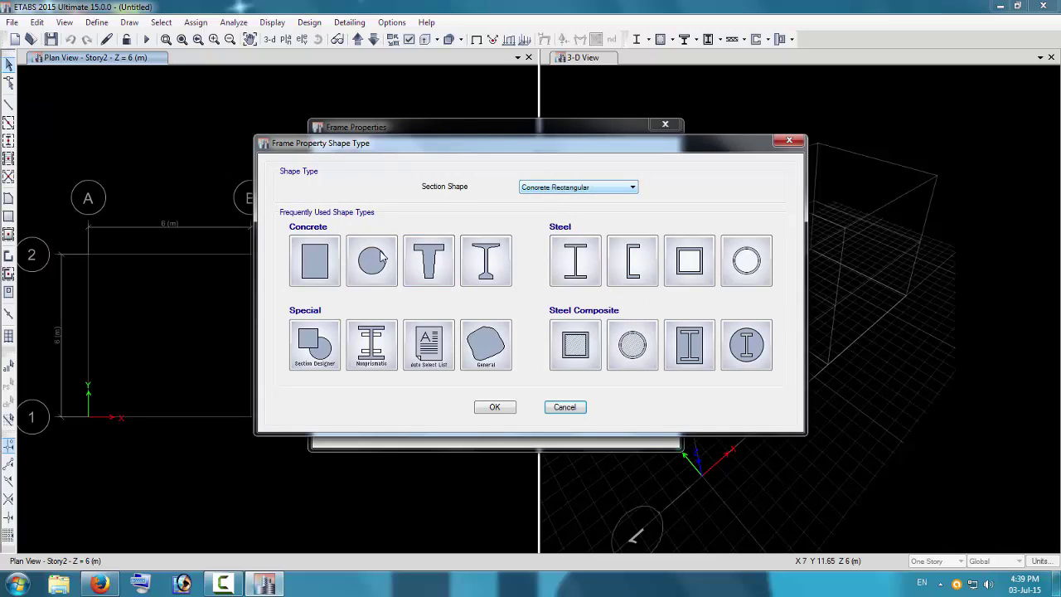
click(317, 268)
key(Escape)
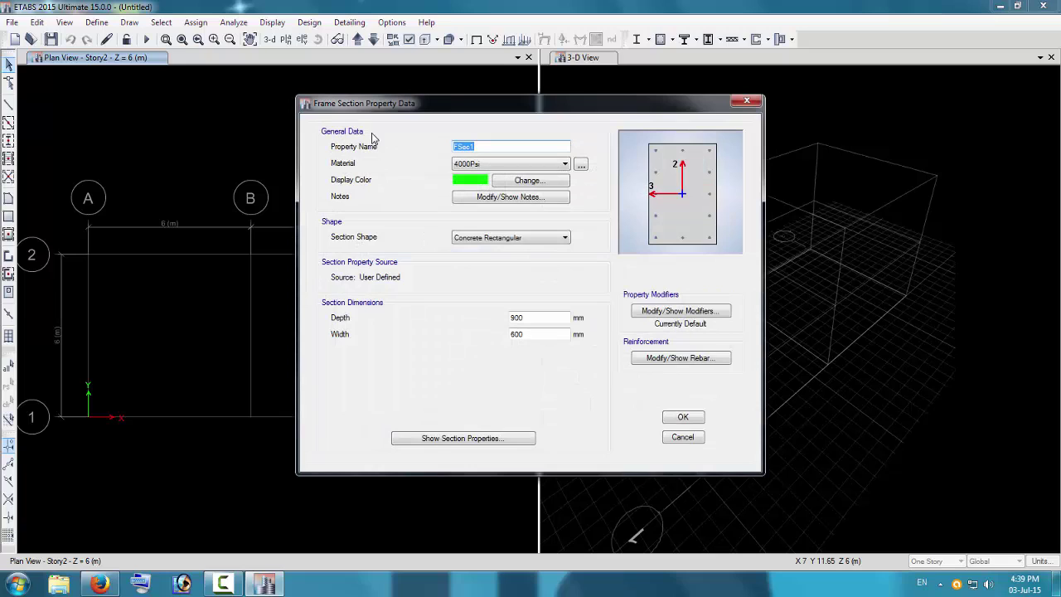
drag(392, 105, 448, 106)
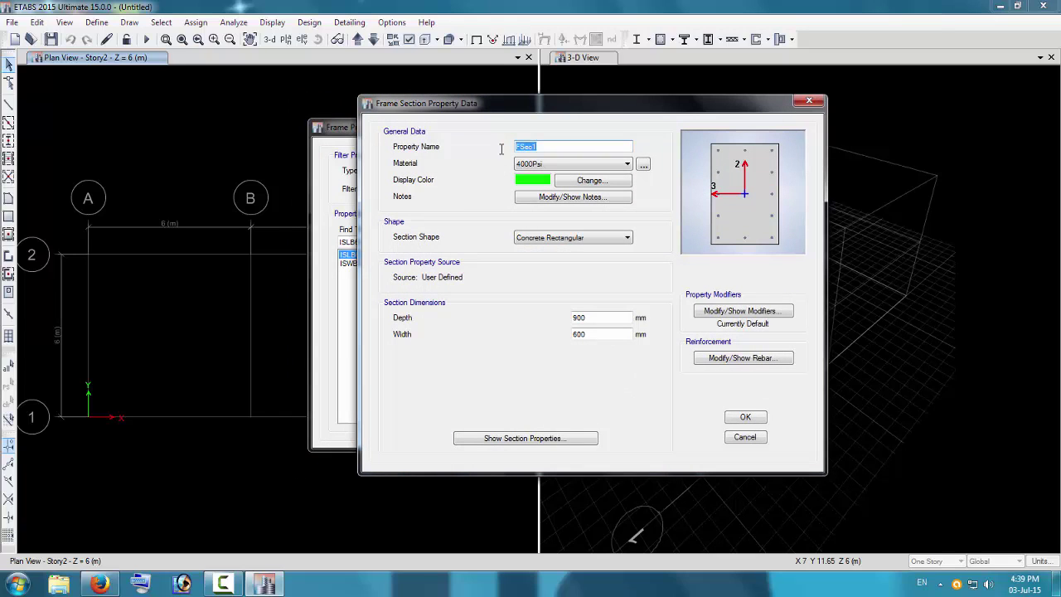
text(Col 600*600)
click(554, 165)
click(524, 200)
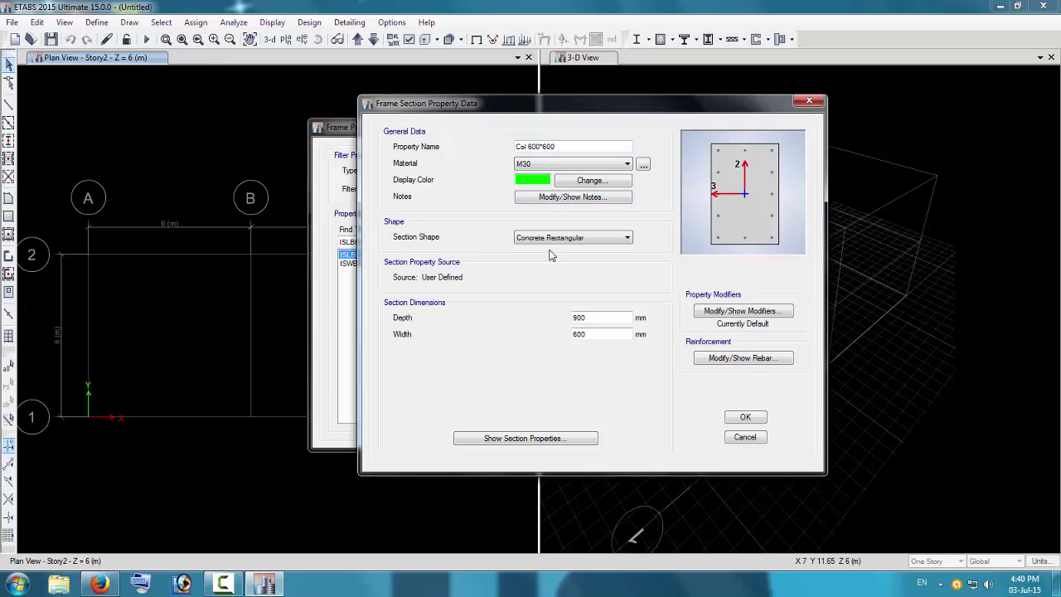
drag(604, 318, 512, 321)
Review the property and stiffness modification factors of the Col 600*600 section without changing them.
click(746, 312)
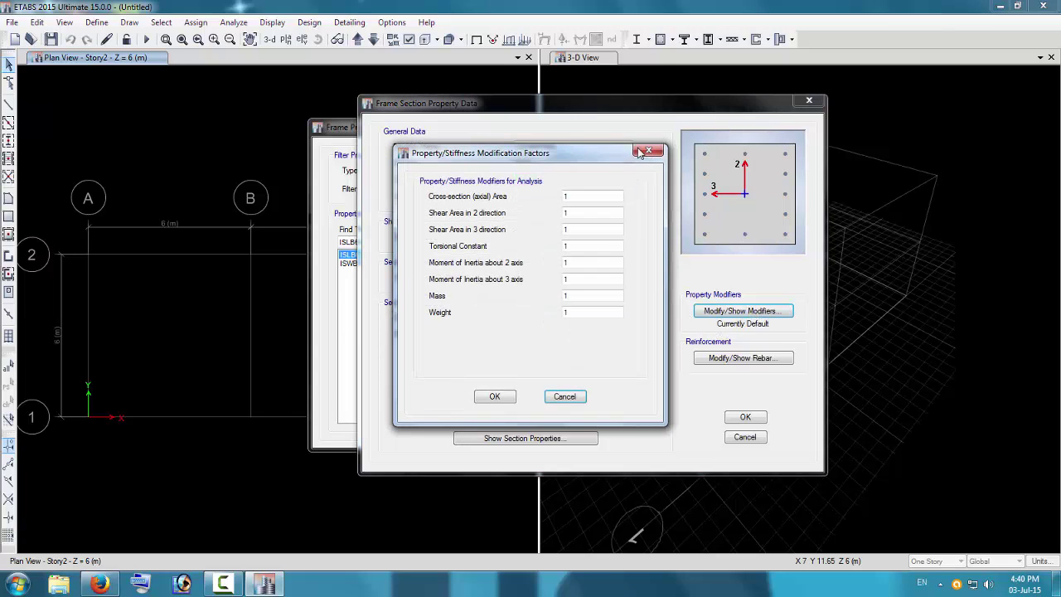
click(640, 153)
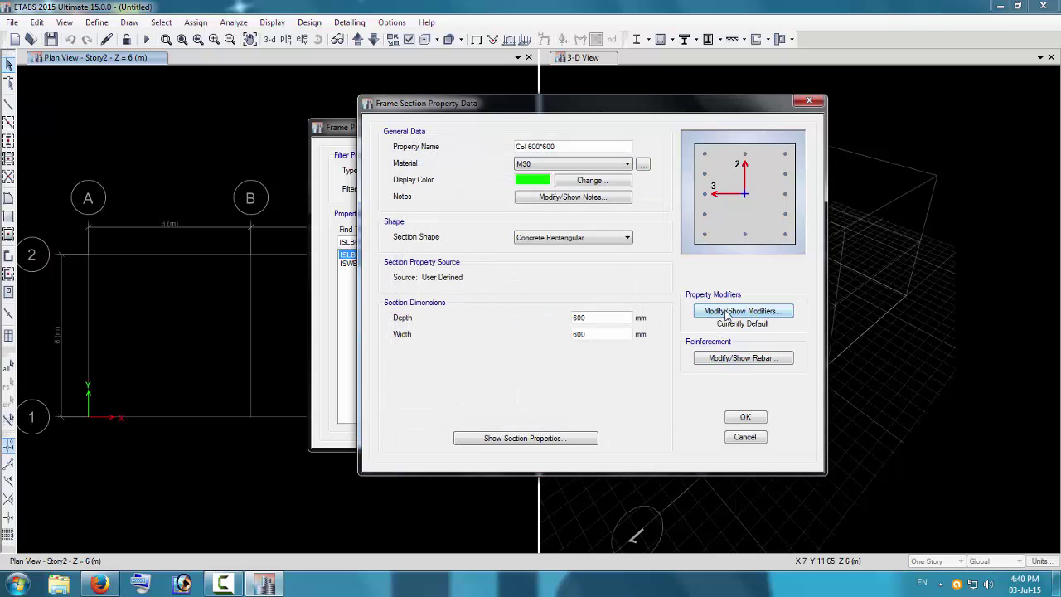
click(726, 313)
drag(595, 153, 537, 177)
click(627, 174)
drag(685, 109, 633, 110)
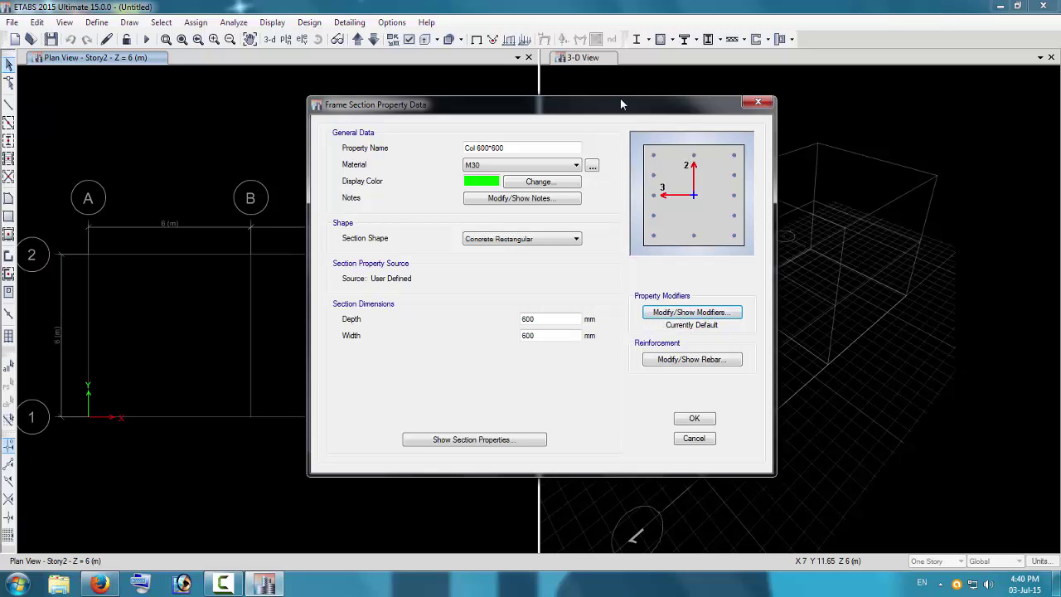
drag(624, 104, 579, 113)
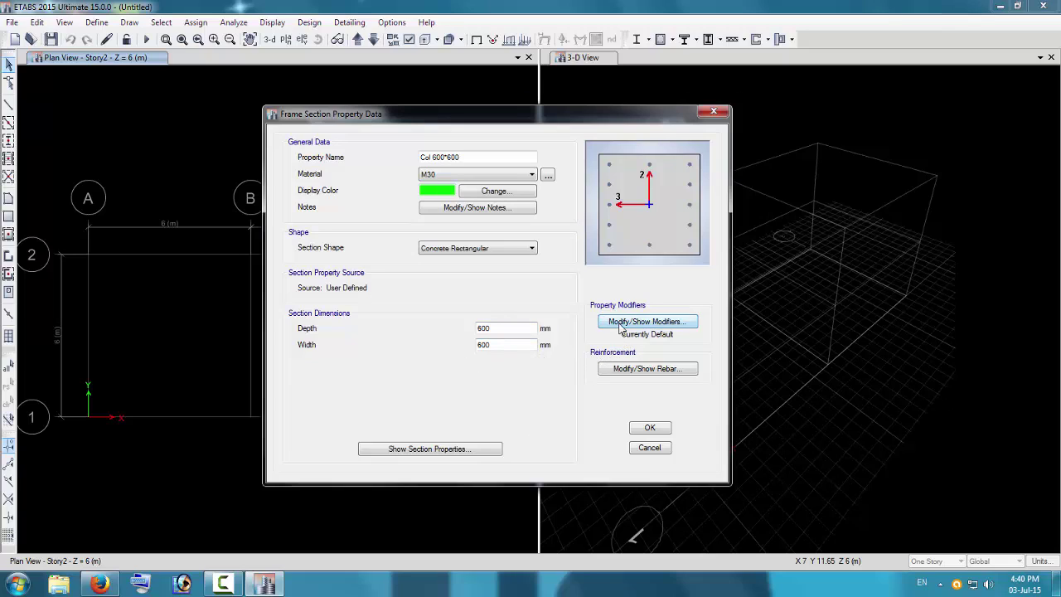
In the column's reinforcement data, set 5 longitudinal bars along the 3-direction face and check the bar size and tie settings.
click(645, 370)
double_click(636, 264)
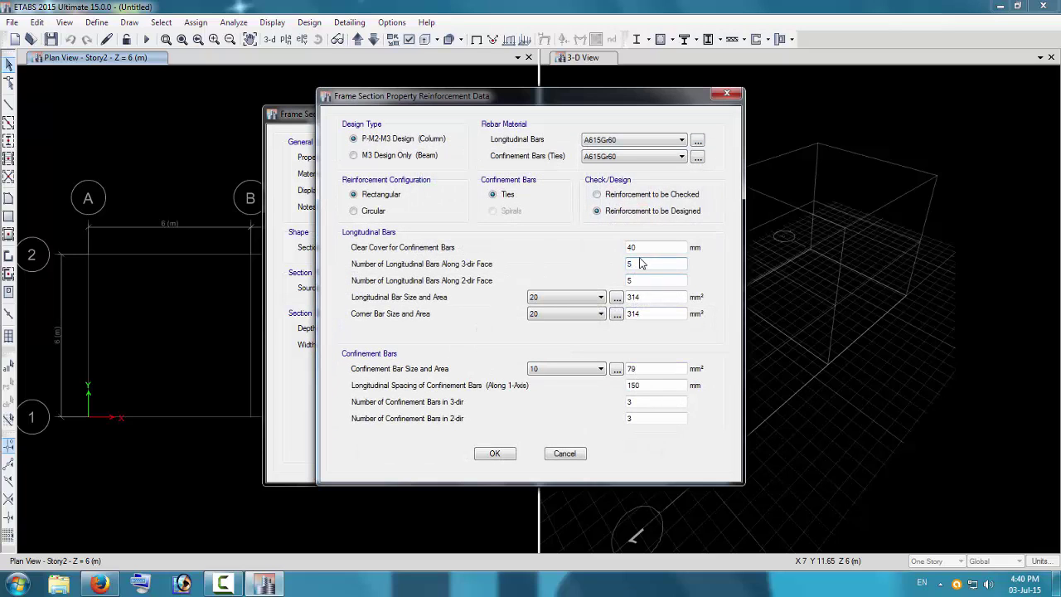
click(563, 300)
click(563, 300)
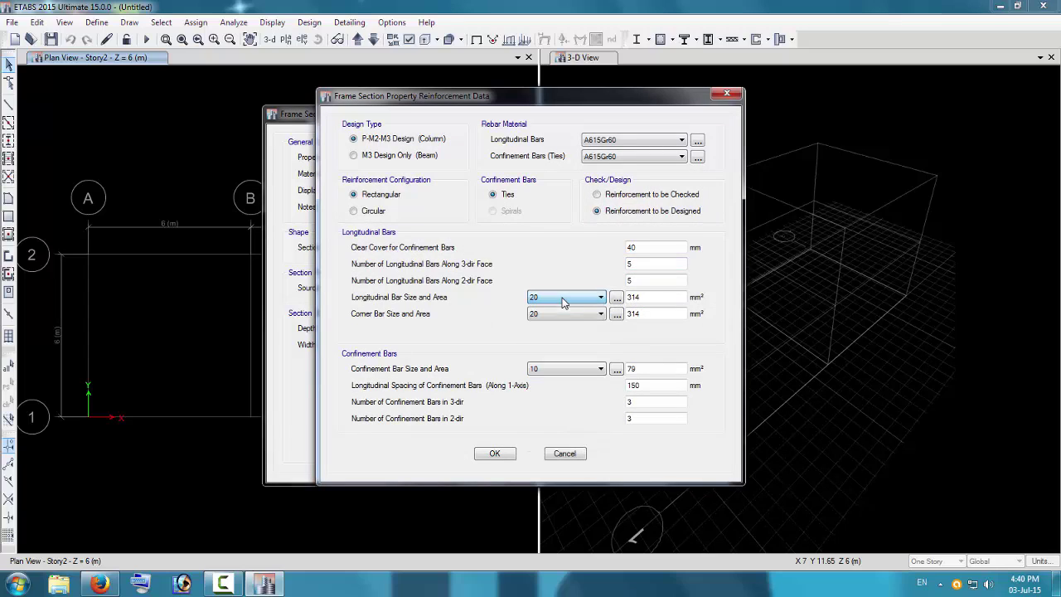
click(566, 314)
click(566, 313)
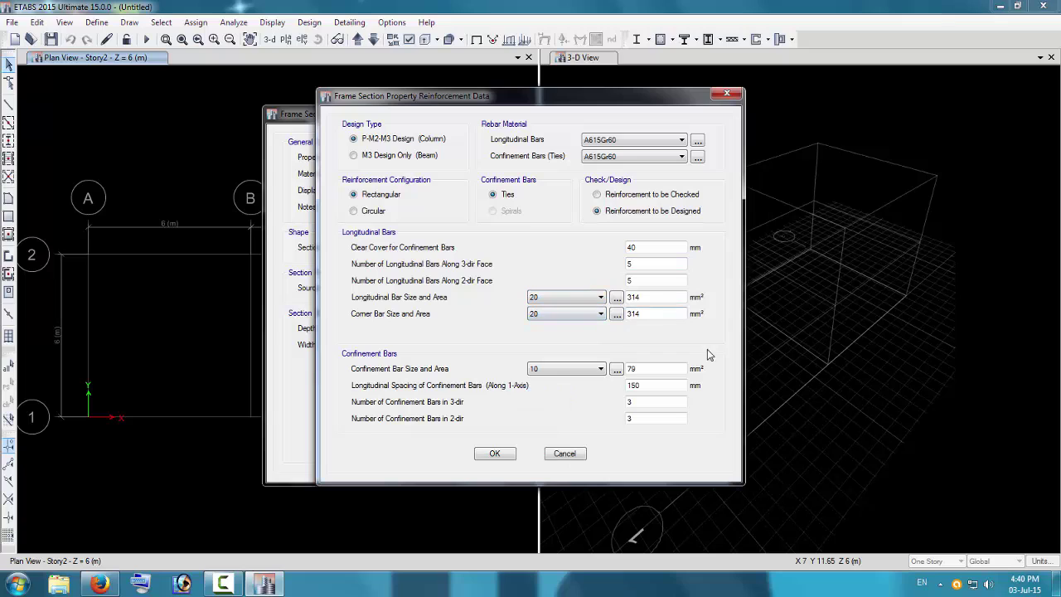
click(551, 371)
click(551, 370)
click(667, 386)
Assign HYSD500 as the rebar material for the column's longitudinal bars and ties, and accept the reinforcement data.
click(613, 140)
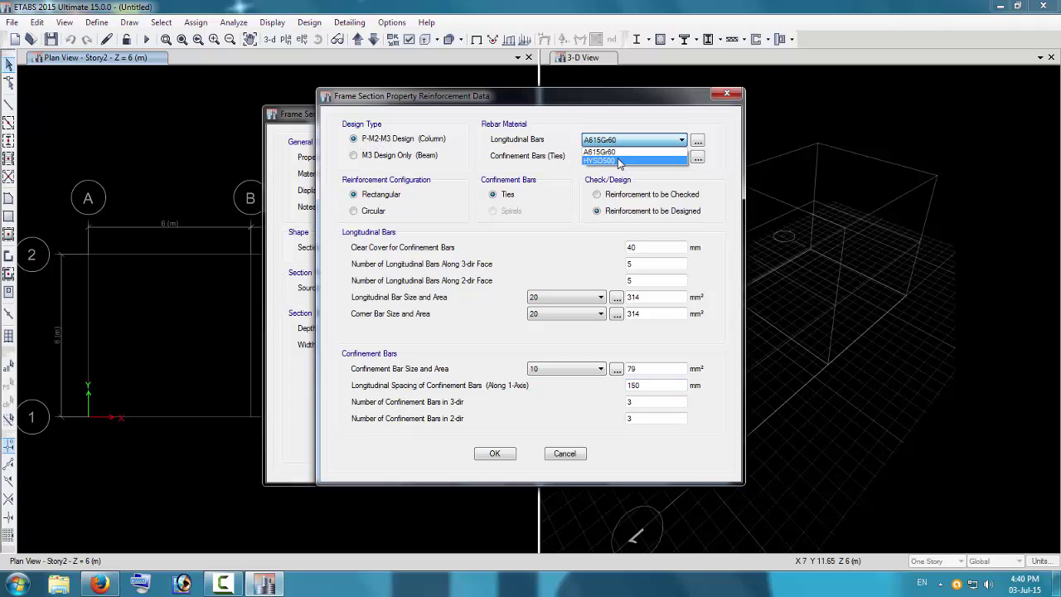
click(613, 161)
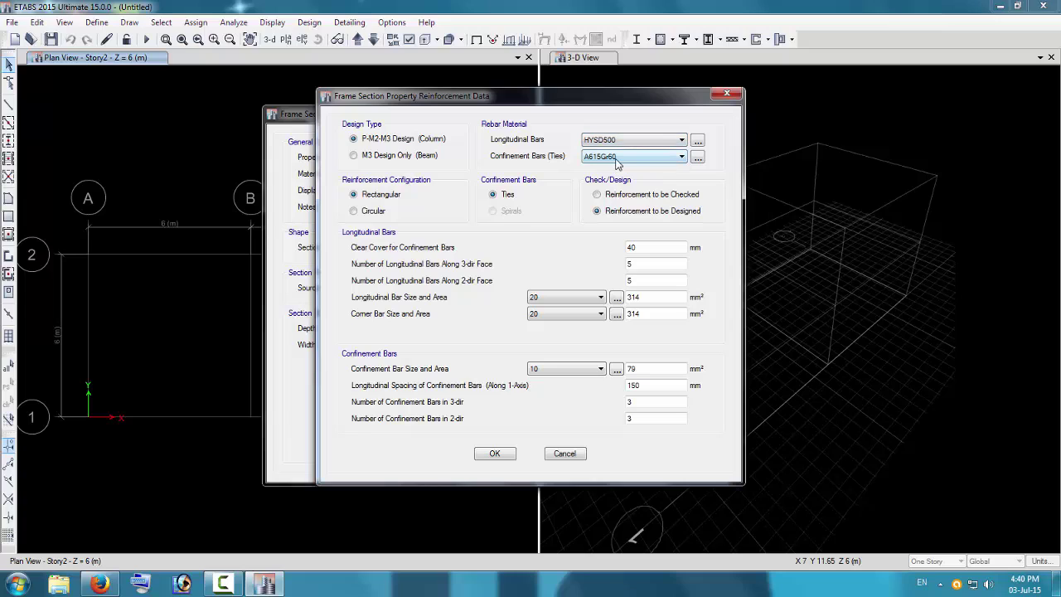
click(617, 157)
click(620, 175)
click(495, 454)
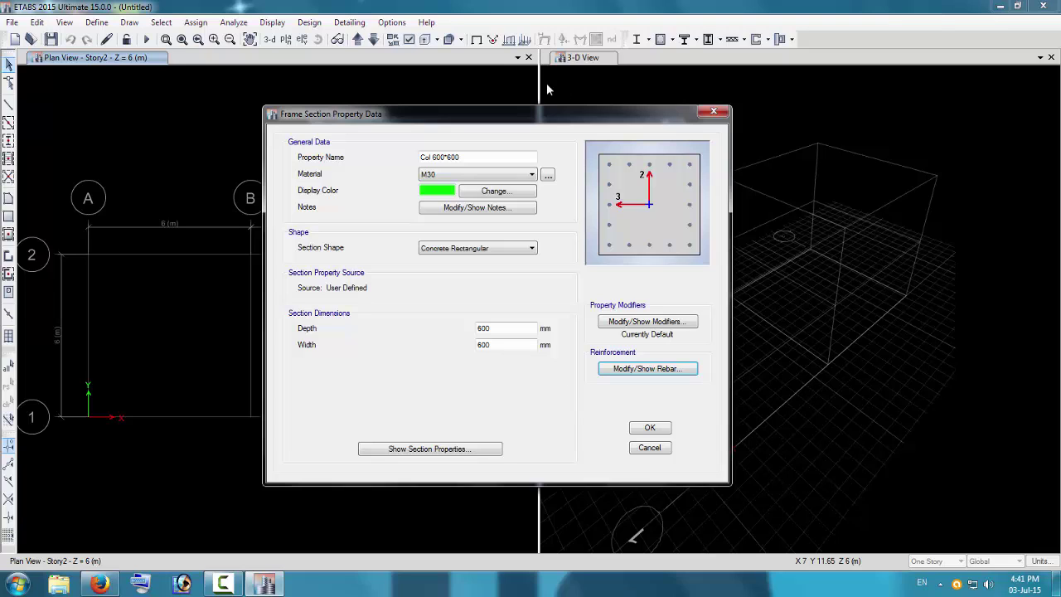
Check the computed section properties of Col 600*600 and accept the new column section.
drag(560, 122, 508, 123)
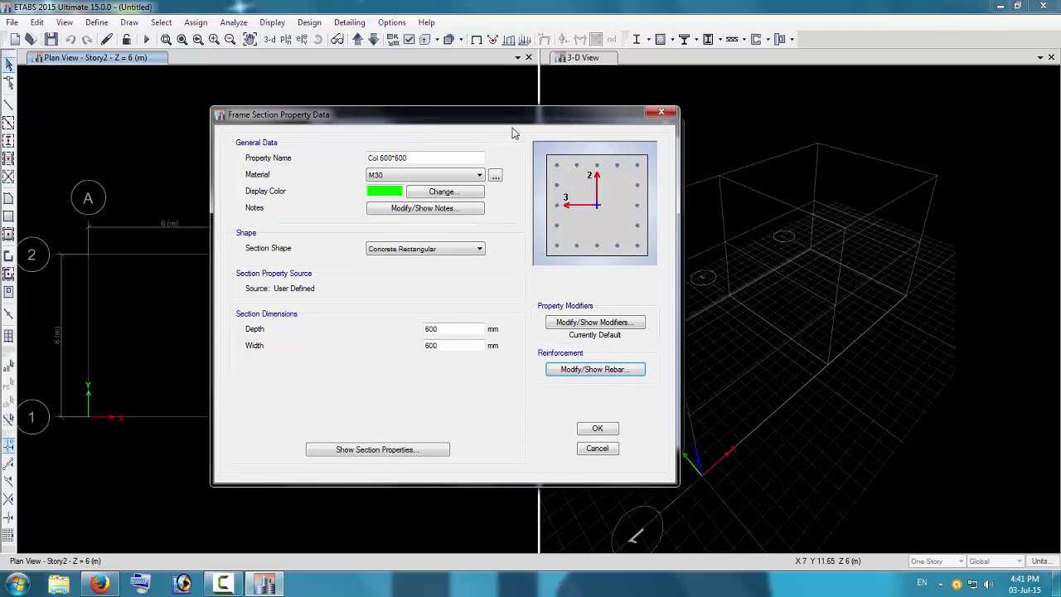
click(401, 452)
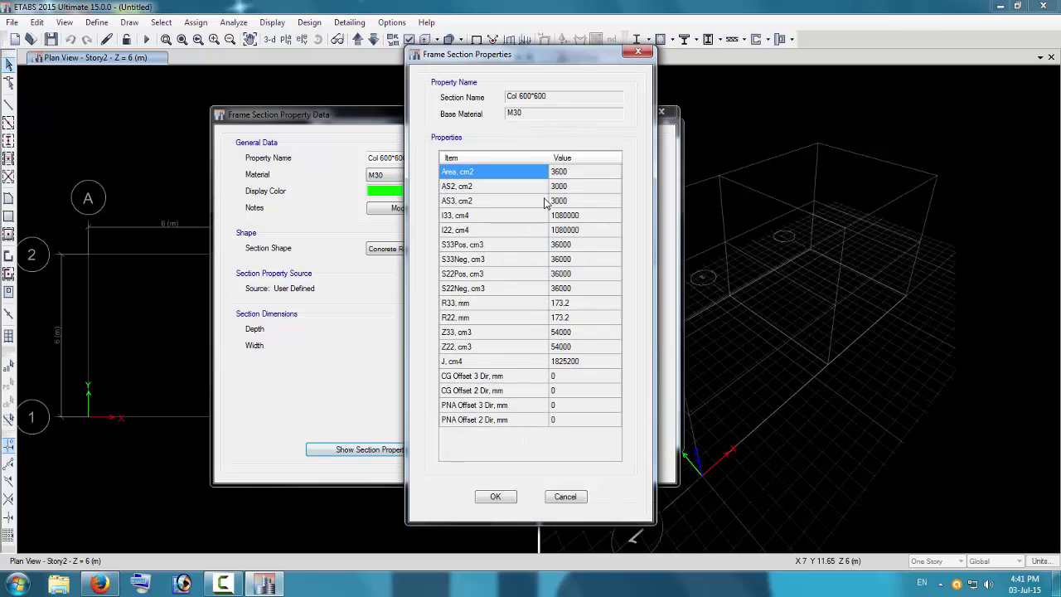
click(510, 495)
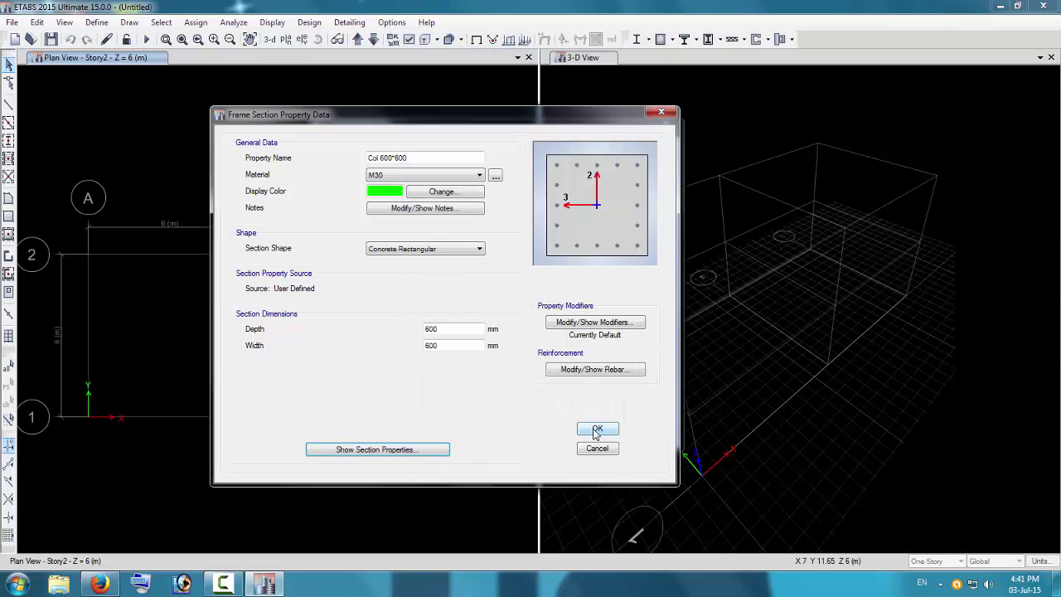
click(597, 429)
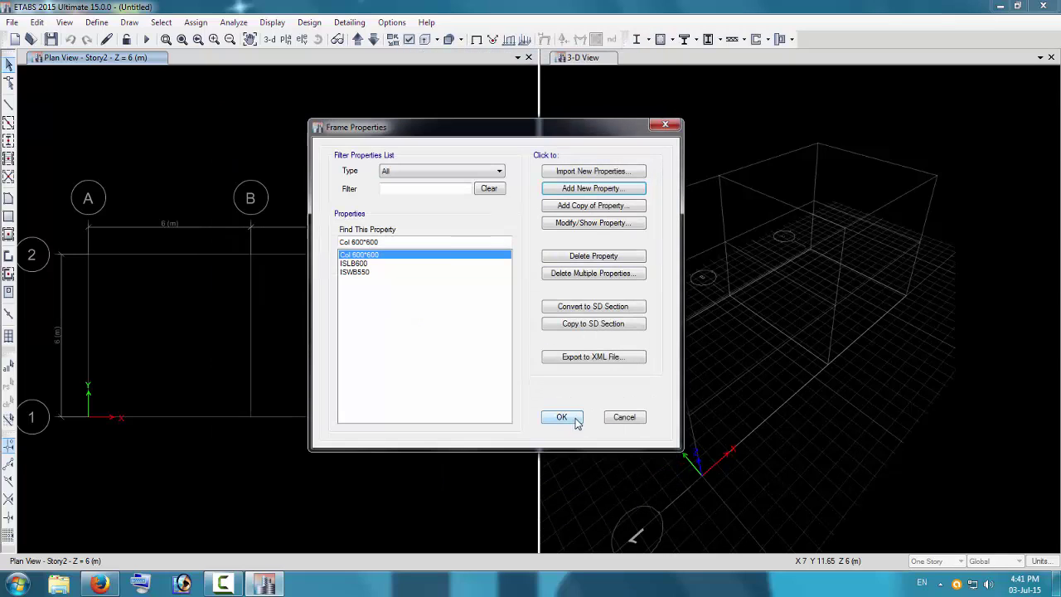
Delete the ISLB600 and ISWB550 frame sections from the properties list.
click(362, 263)
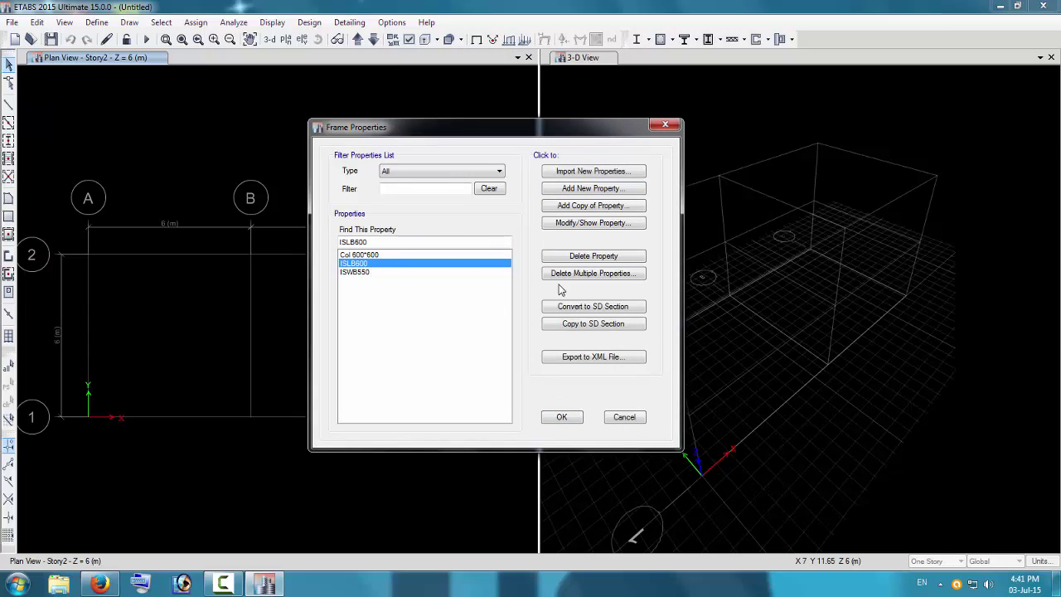
click(577, 256)
click(570, 337)
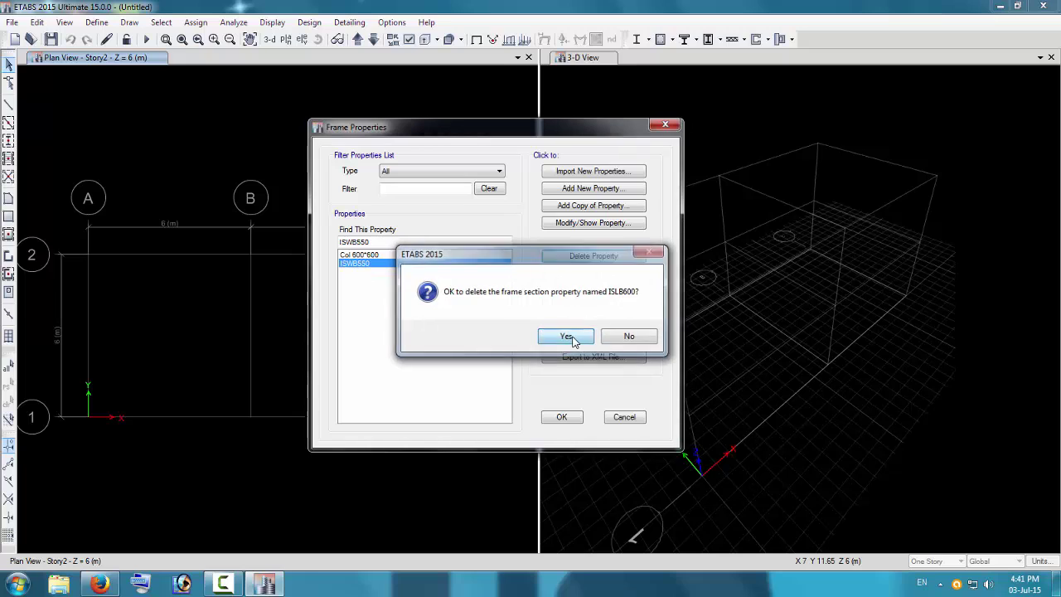
click(602, 257)
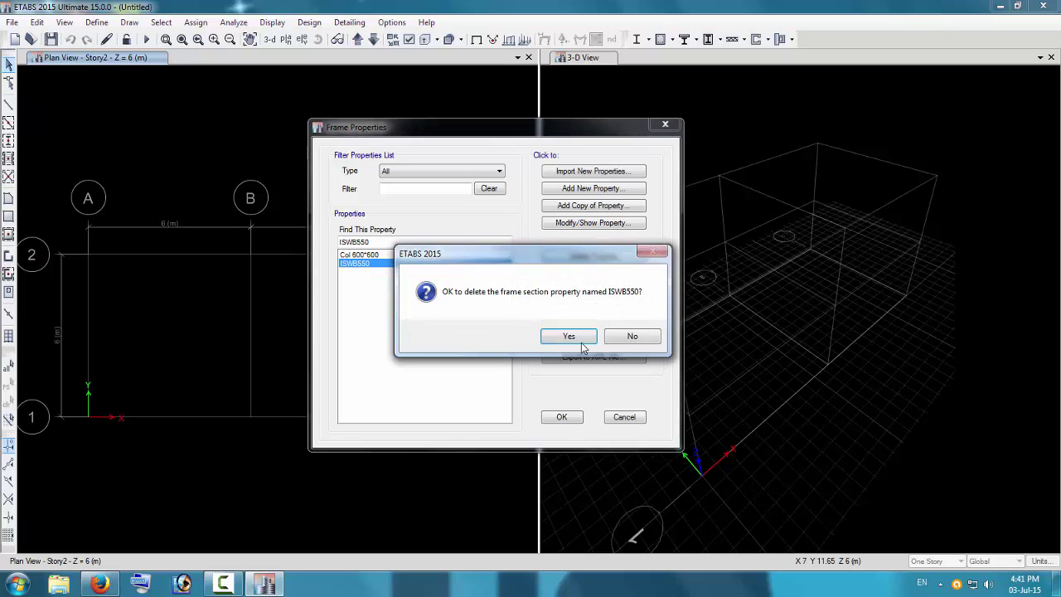
click(570, 338)
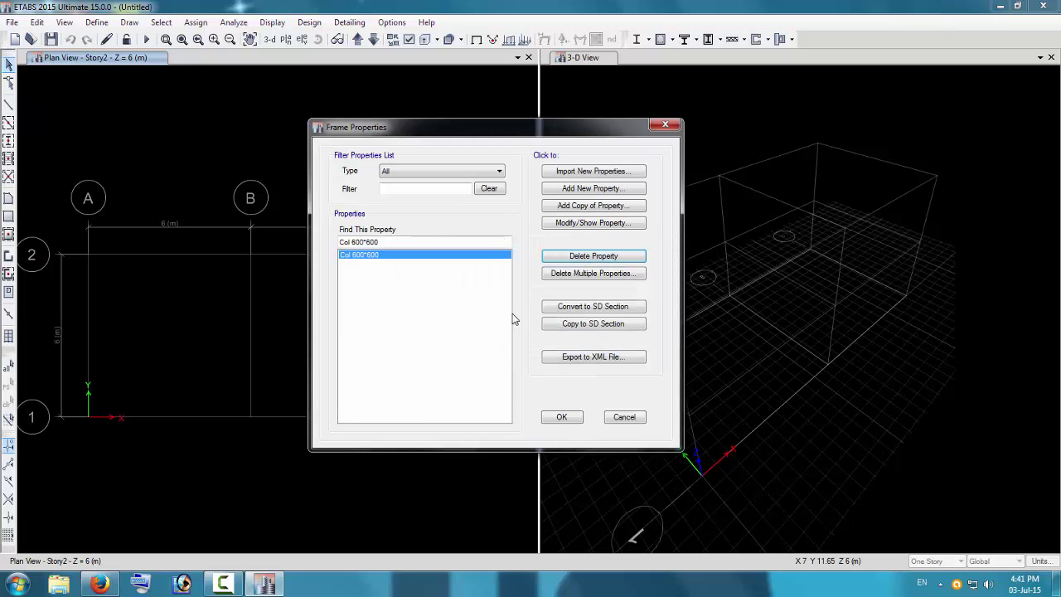
Add a concrete rectangular frame section named beam 300*650 with material M25.
click(362, 257)
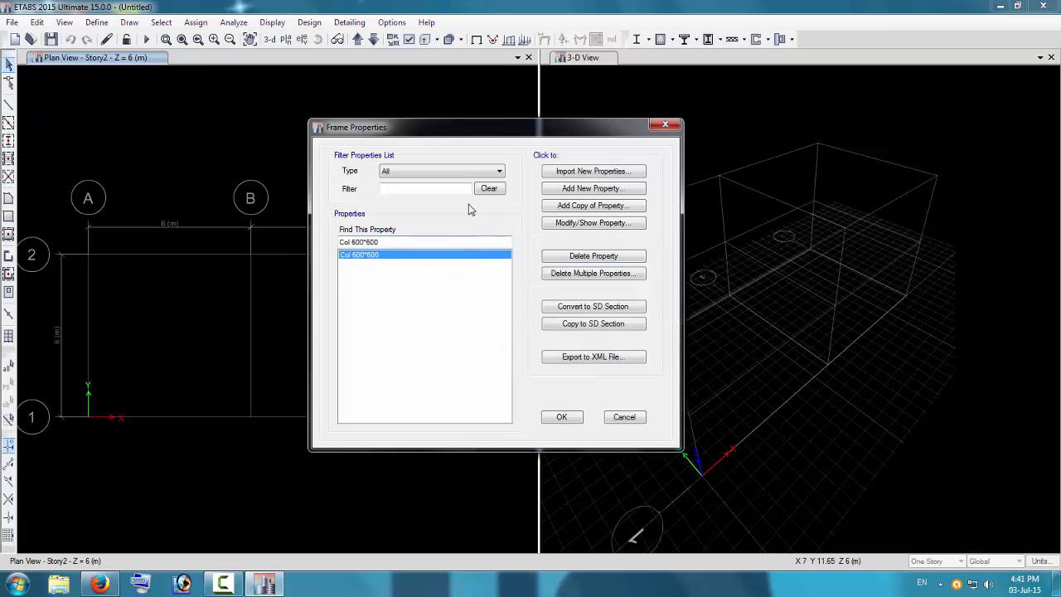
drag(492, 133, 528, 133)
click(601, 191)
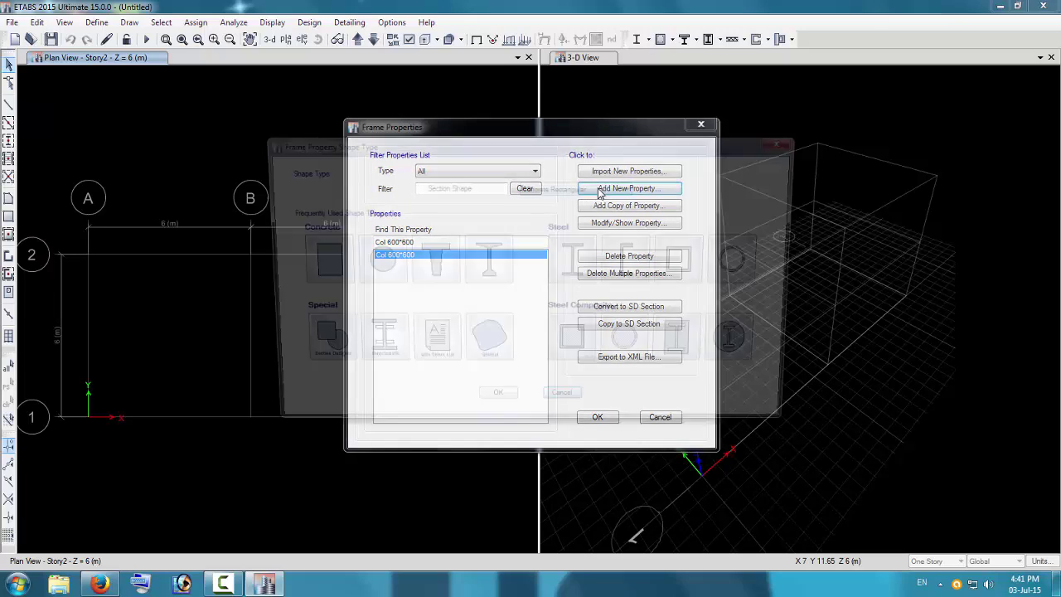
click(324, 261)
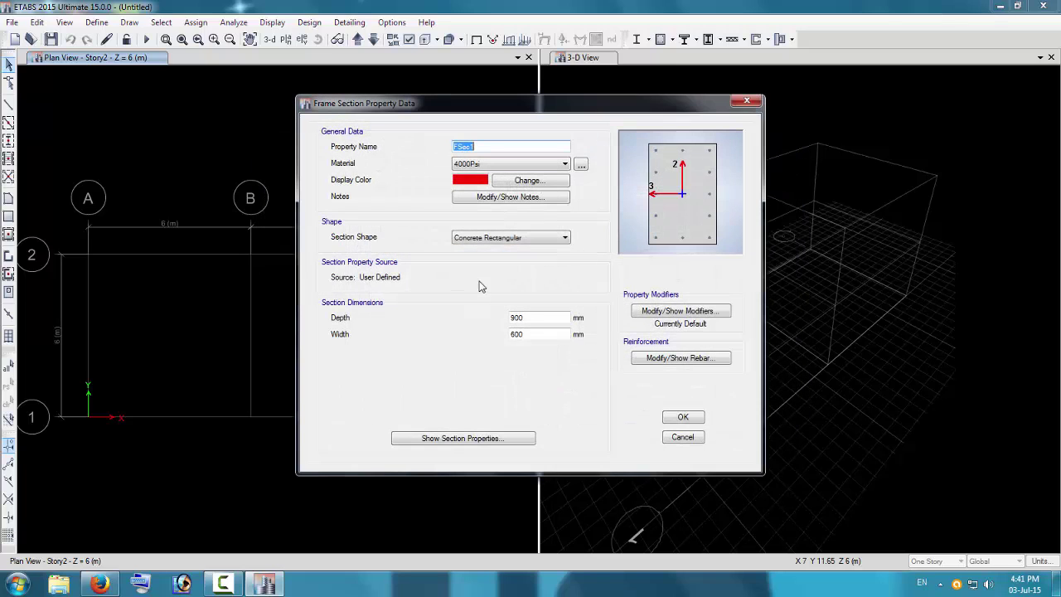
click(510, 164)
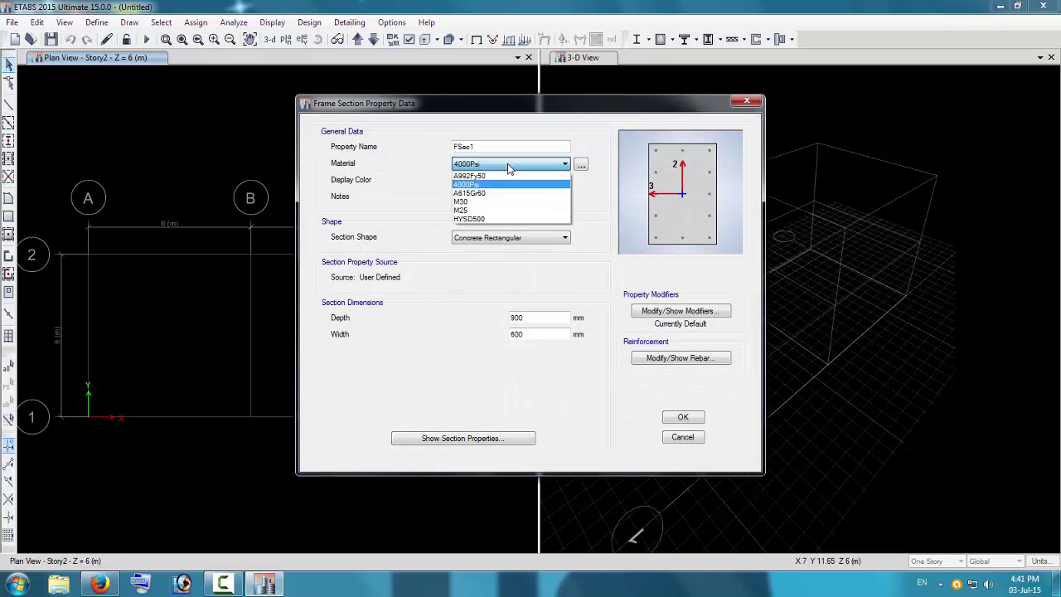
click(495, 209)
drag(483, 148, 404, 149)
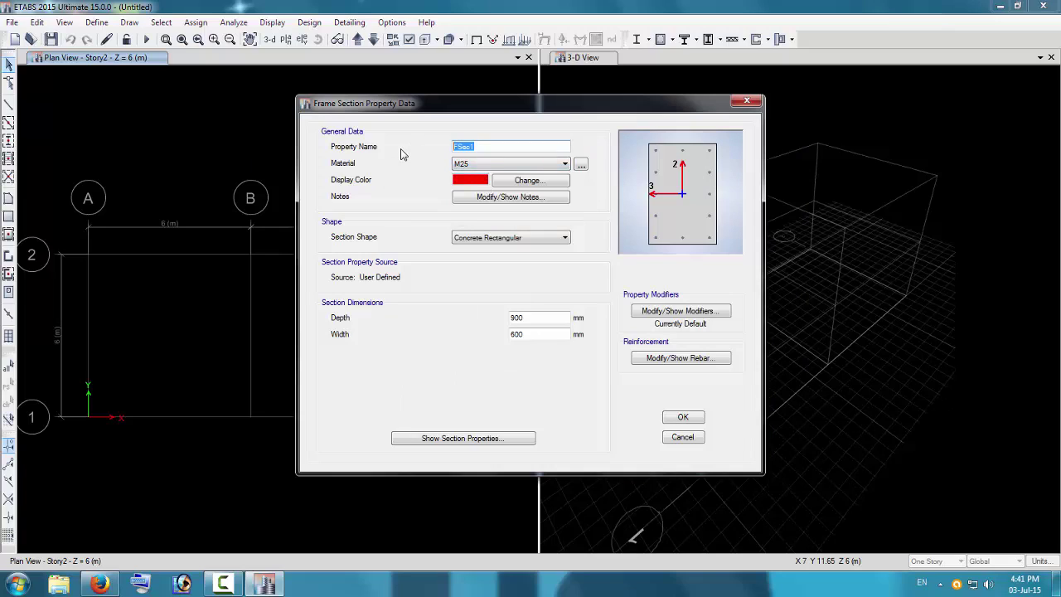
text(beam 300*650)
Set the beam 300*650 section dimensions to a depth of 650 mm and a width of 300 mm.
drag(522, 103, 560, 111)
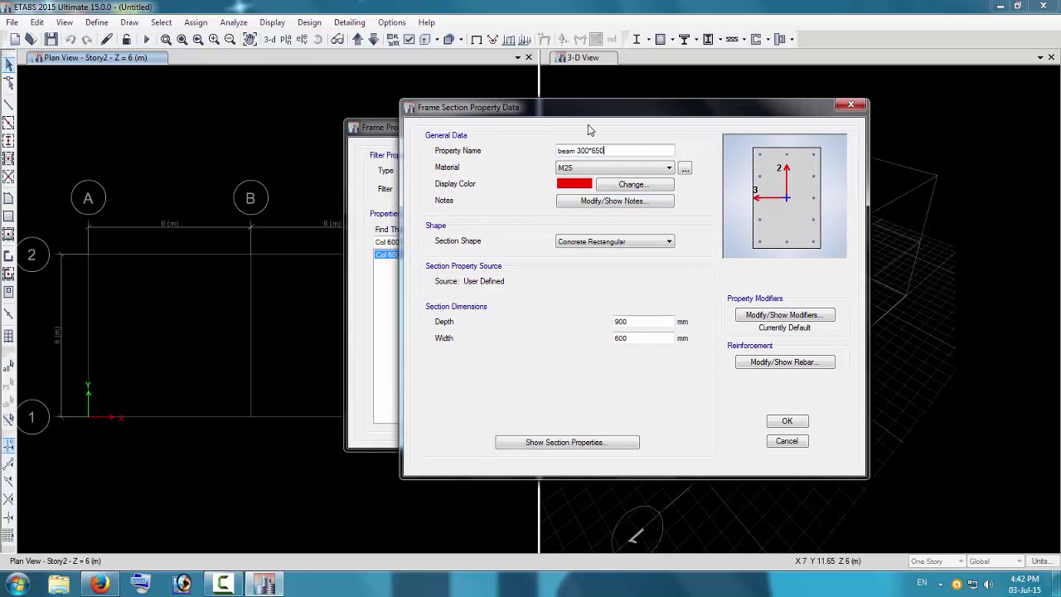
drag(651, 322, 578, 319)
text(600)
text(650)
drag(635, 338, 557, 344)
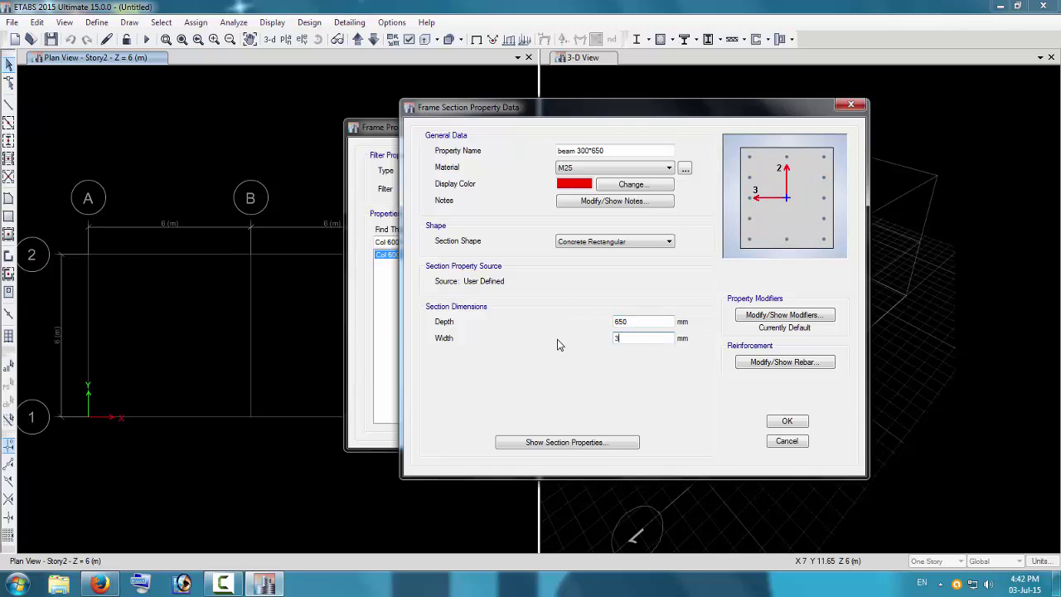
click(637, 322)
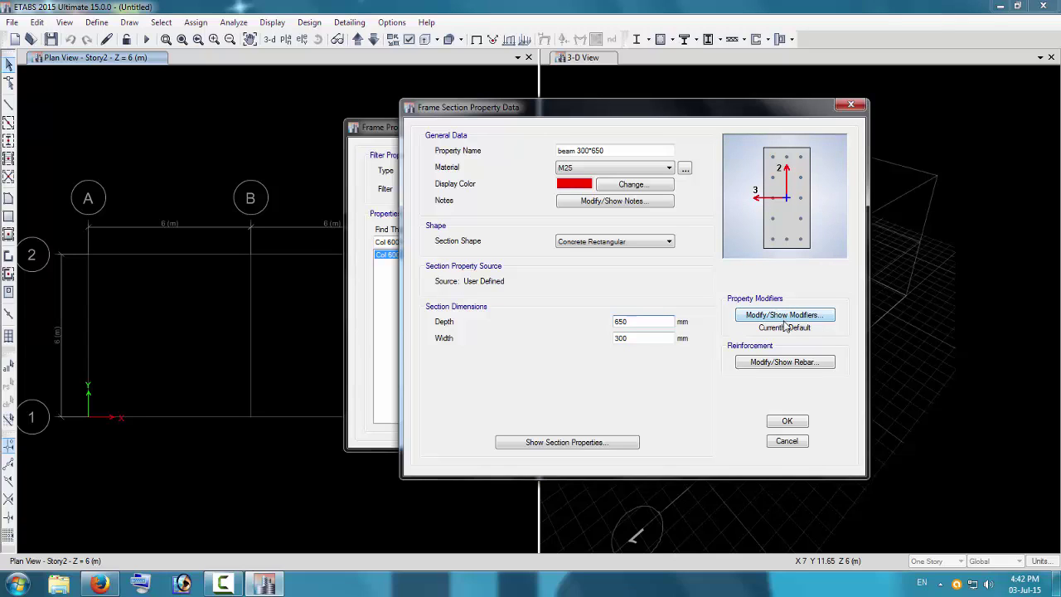
Set the section's reinforcement design type to M3 Design Only (Beam) with 20 mm cover for top and bottom bars.
click(769, 364)
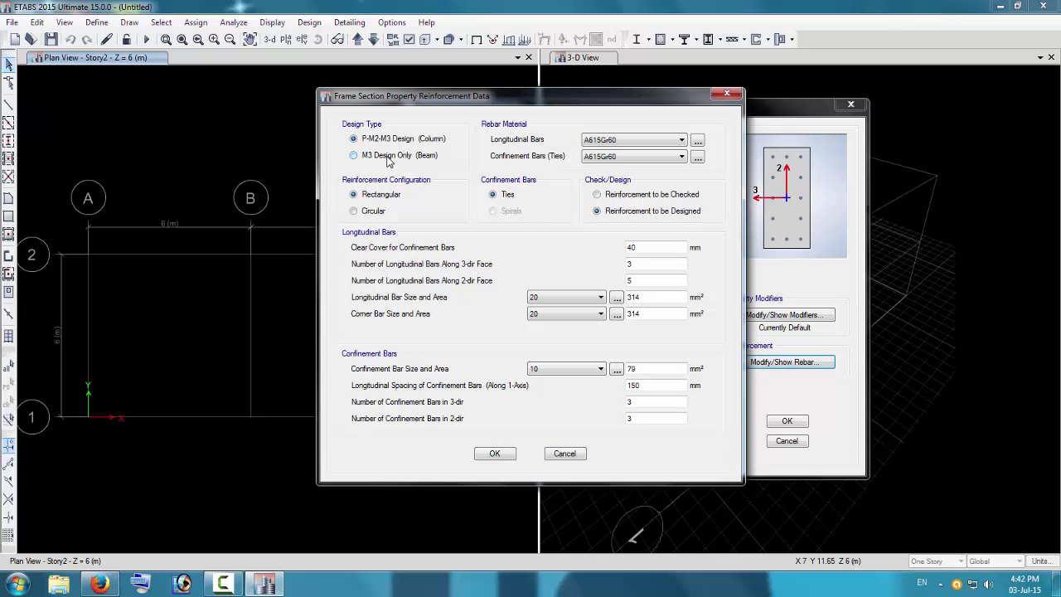
click(367, 157)
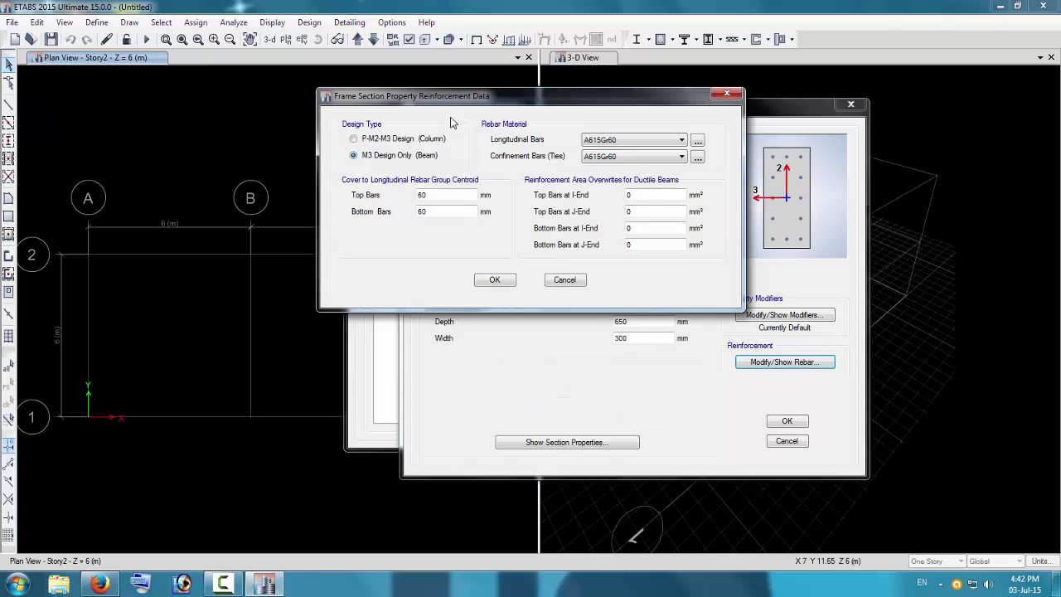
drag(441, 97, 637, 170)
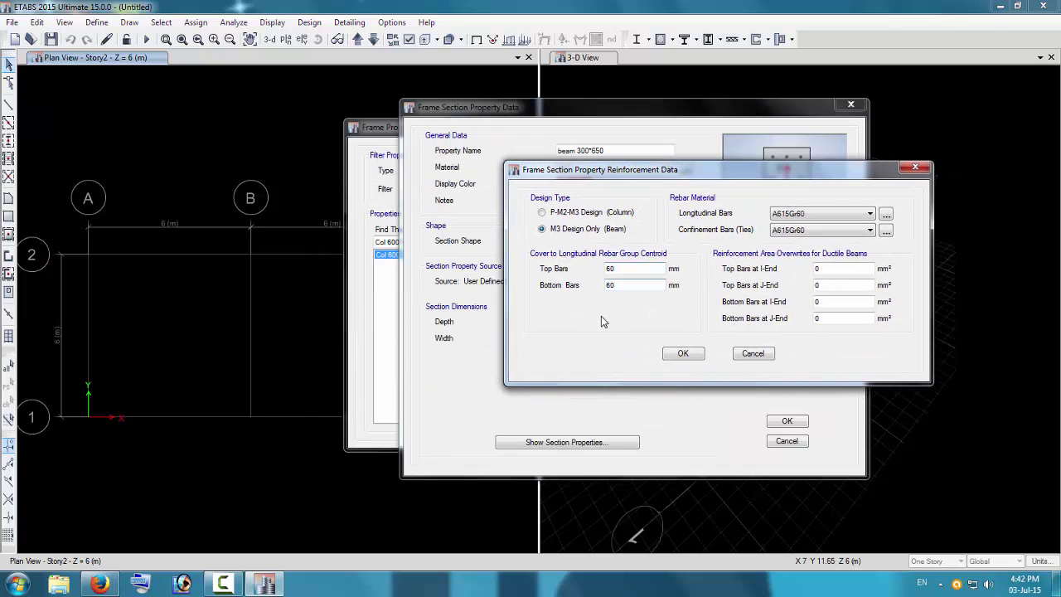
drag(631, 268, 575, 269)
drag(634, 286, 571, 286)
Assign HYSD500 as the rebar material for the beam's longitudinal bars and confinement ties.
drag(684, 170, 608, 173)
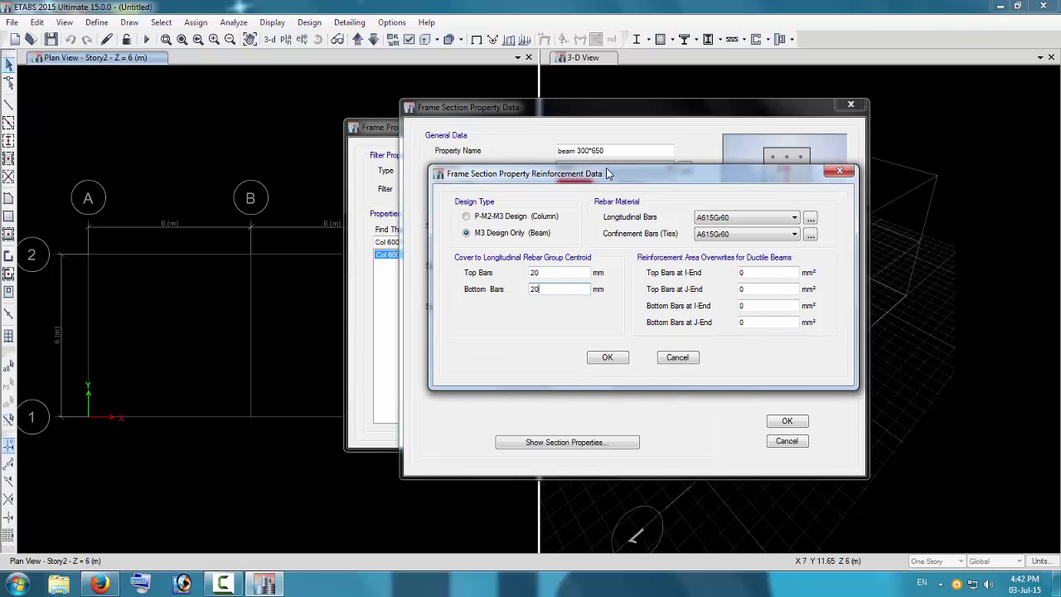
click(735, 217)
click(734, 241)
click(730, 234)
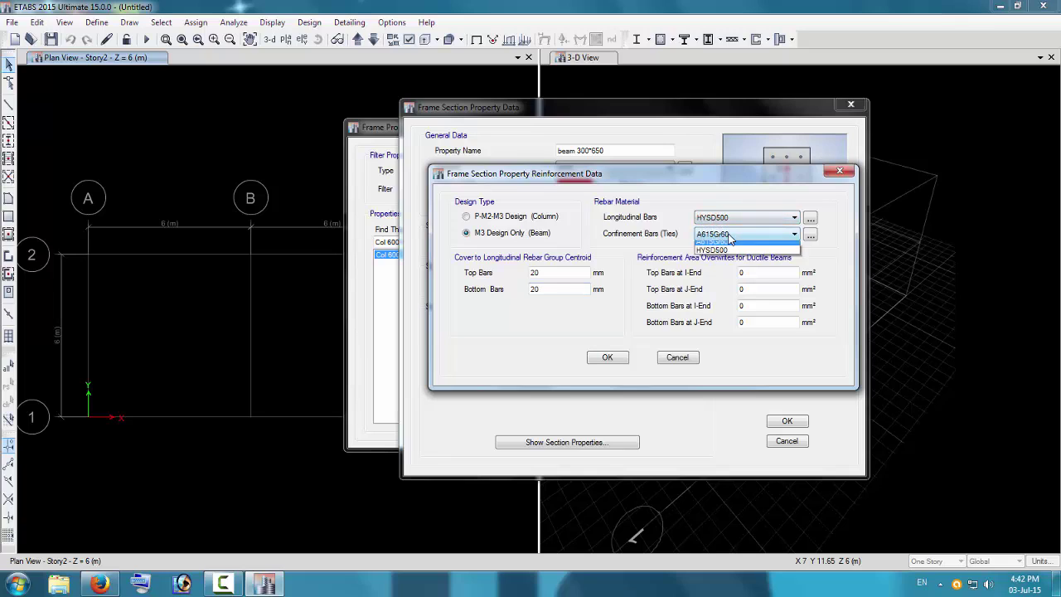
click(728, 258)
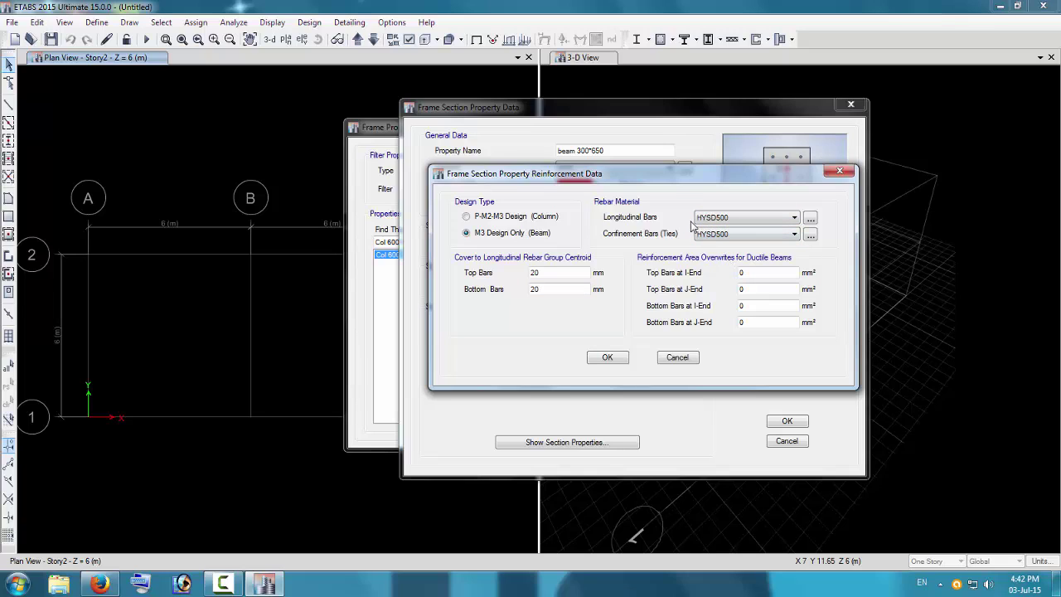
drag(661, 174, 692, 173)
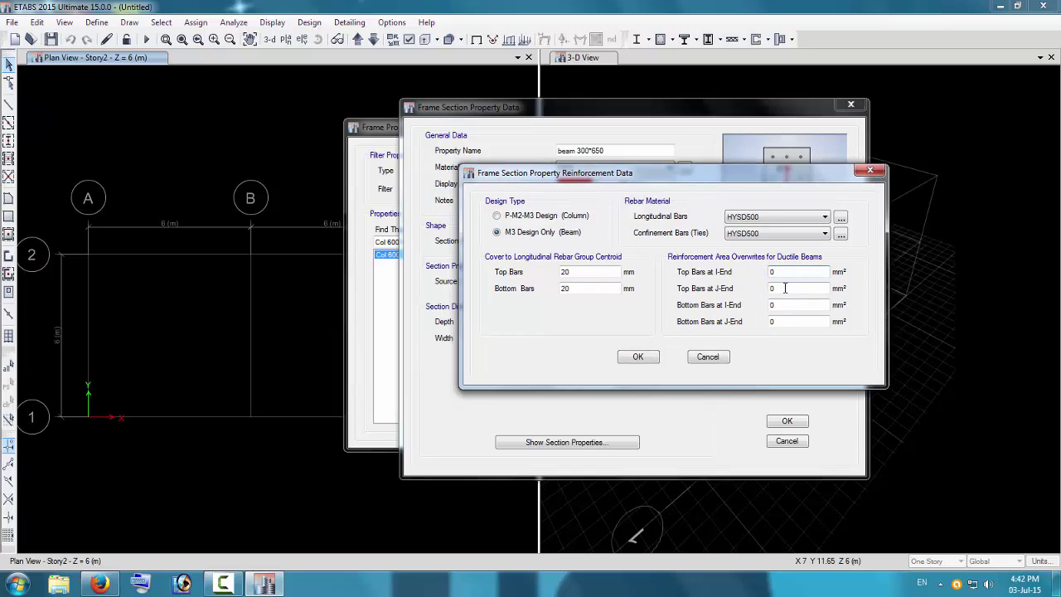
Accept the reinforcement data with the ductile beam area overwrites at 0, and accept the beam 300*650 section.
click(786, 322)
drag(705, 174, 665, 170)
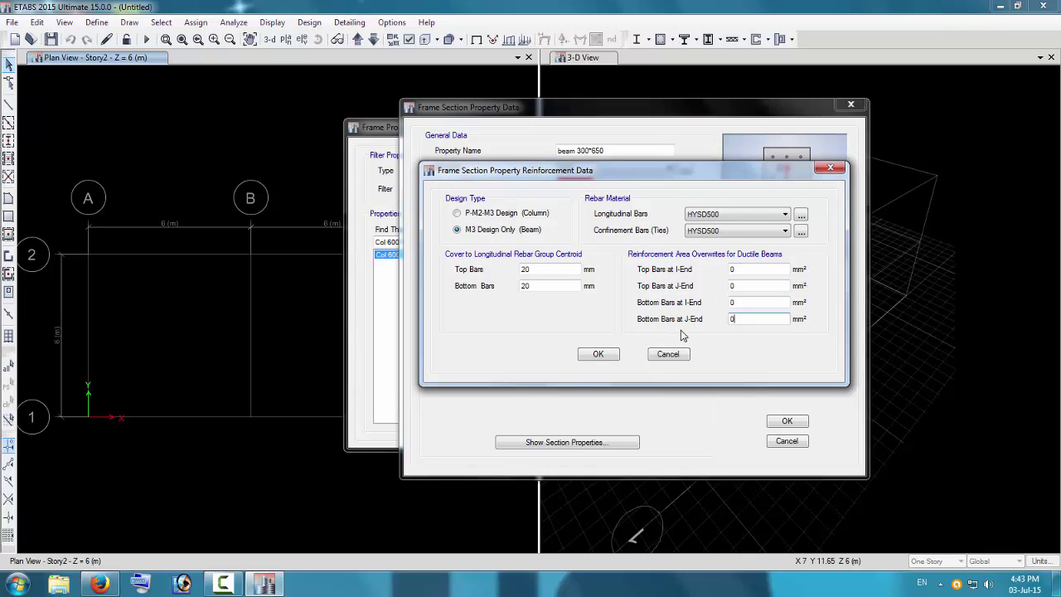
drag(632, 176, 663, 172)
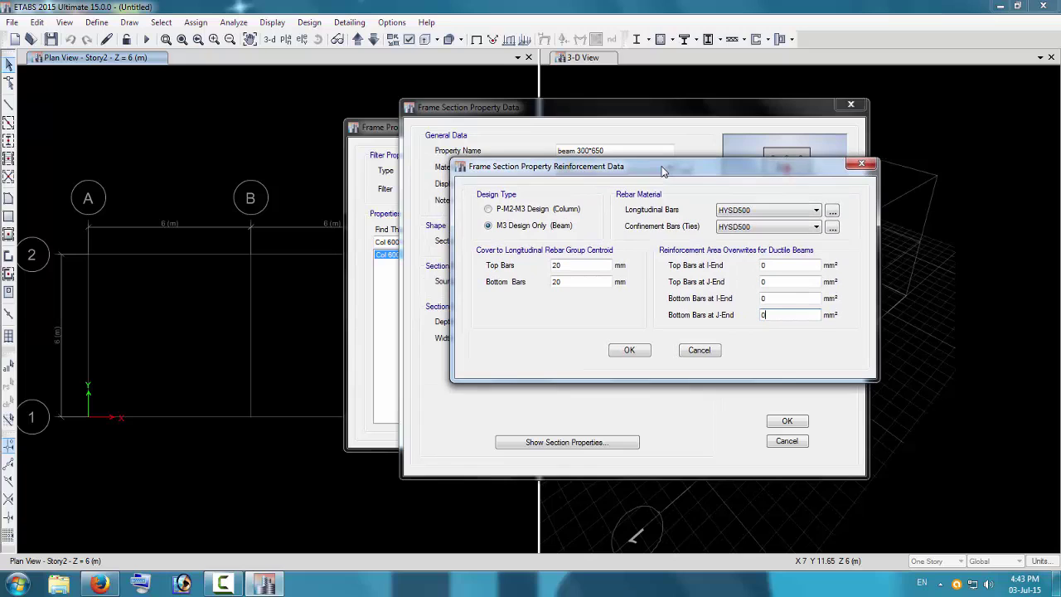
drag(663, 170, 628, 156)
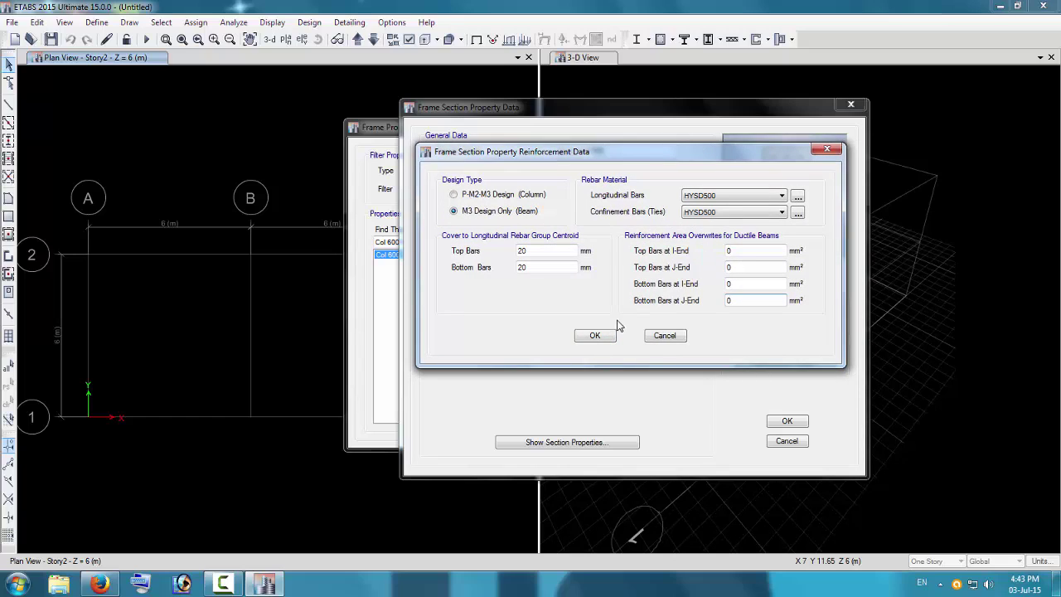
drag(593, 151, 720, 150)
click(688, 327)
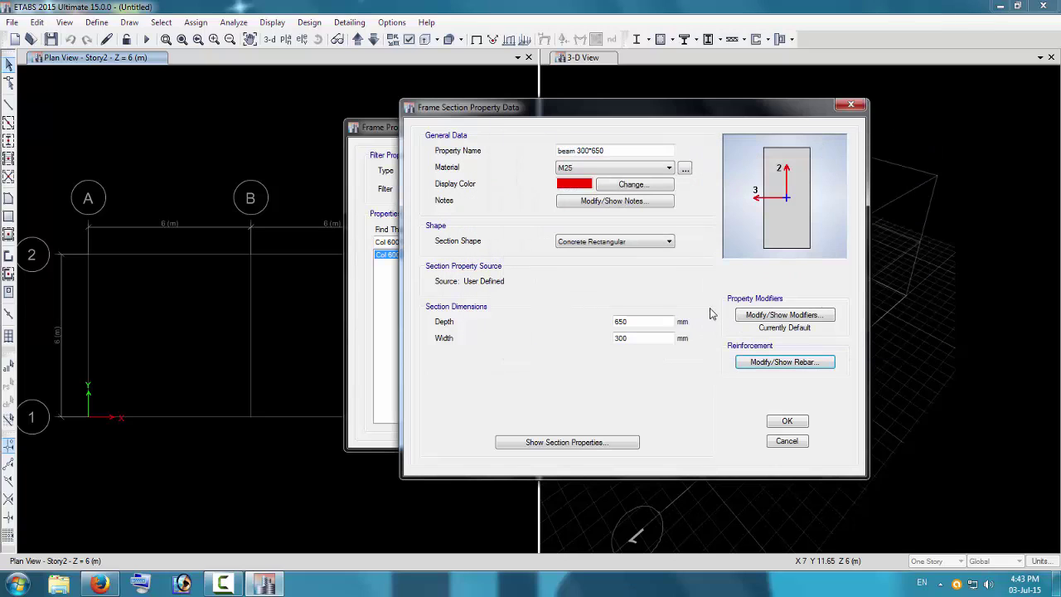
drag(663, 122, 691, 122)
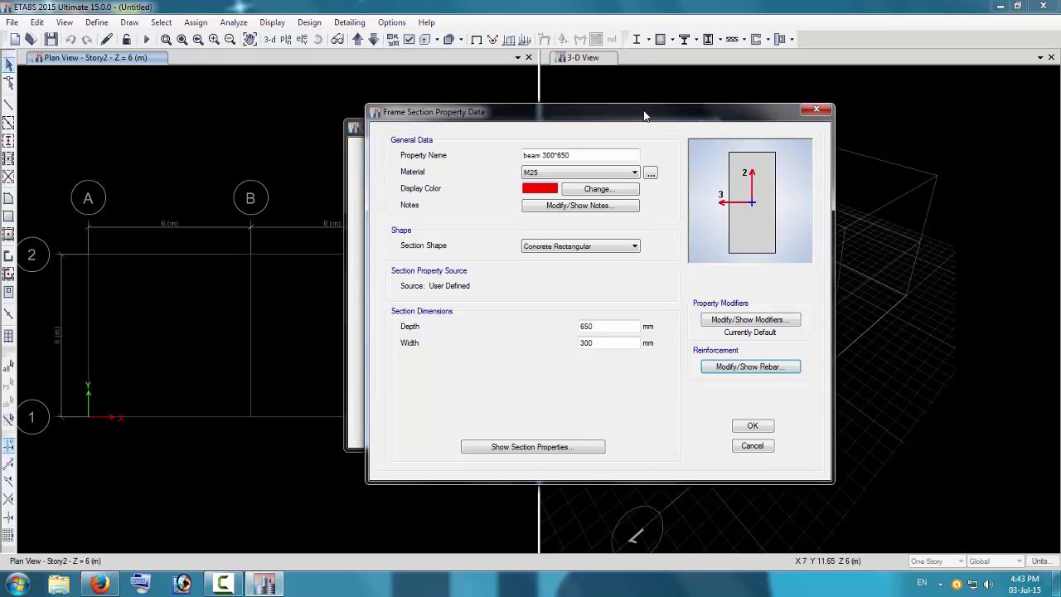
drag(644, 115, 673, 138)
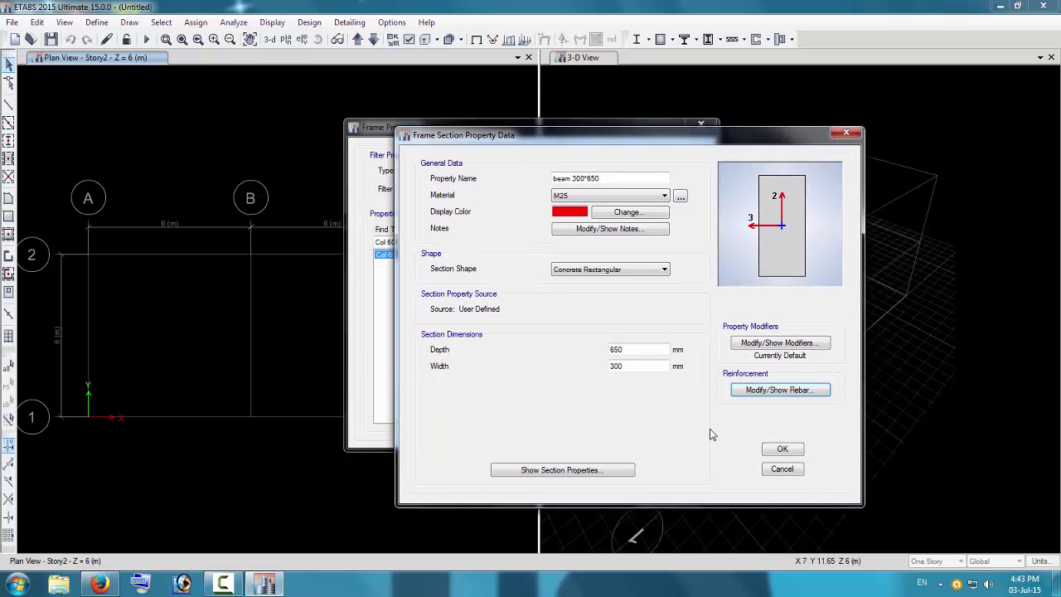
click(782, 448)
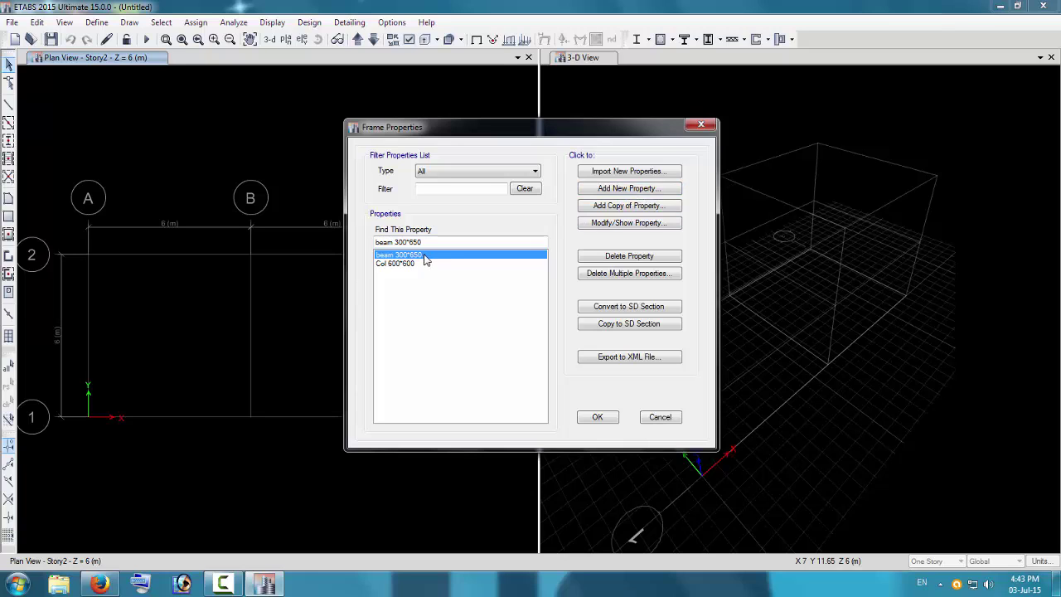
Add a copy of beam 300*650 named Beam 230*600 with depth 600 mm and width 230 mm.
click(630, 206)
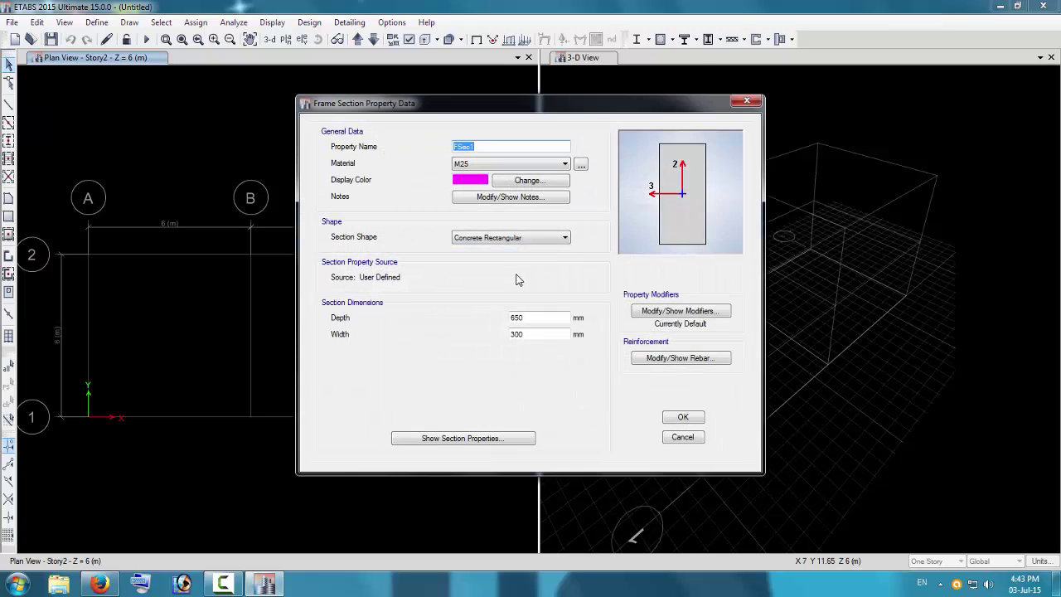
click(485, 145)
drag(485, 145, 432, 148)
text(Beam 230*600)
drag(543, 319, 448, 325)
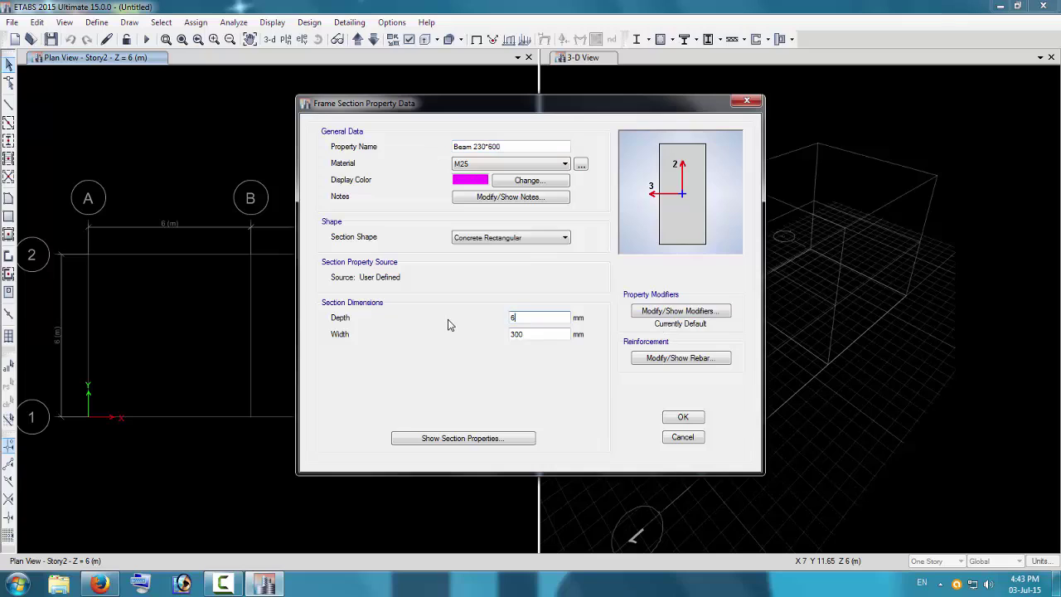
key(Tab)
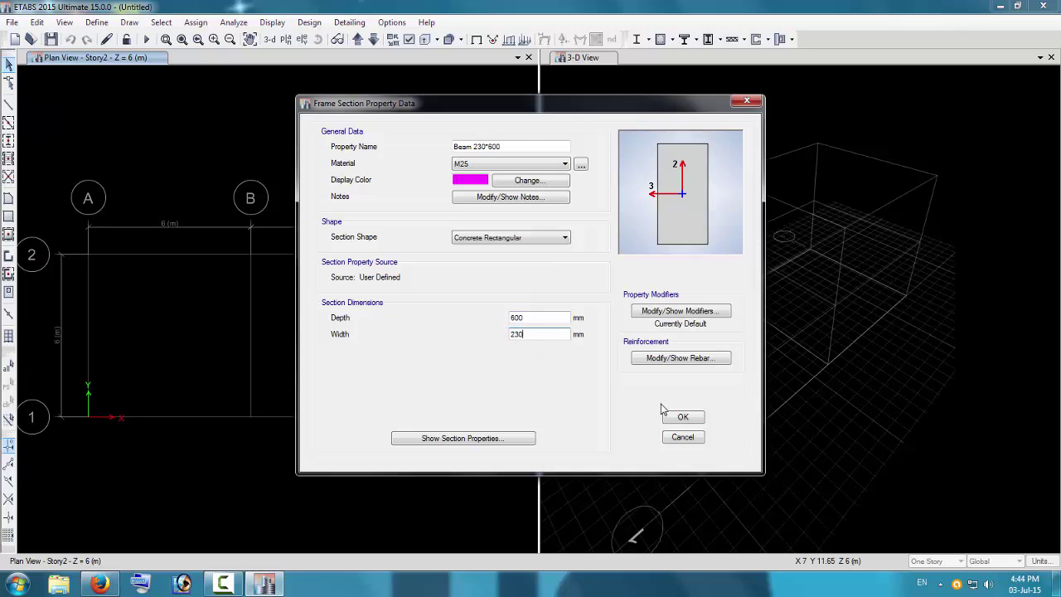
Check the rebar data of Beam 230*600, then accept the section and the frame properties list.
click(675, 357)
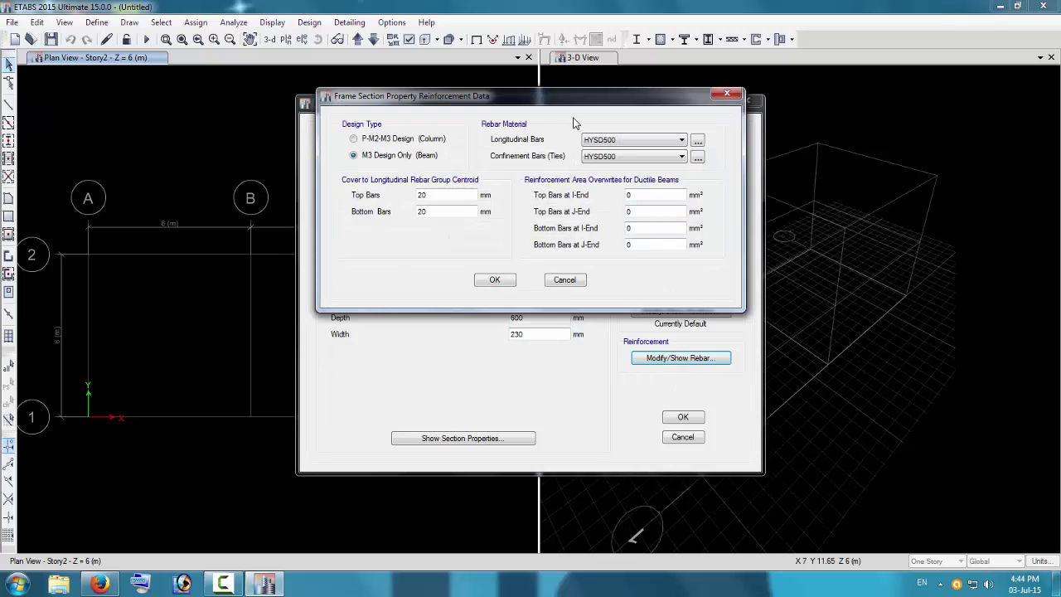
drag(560, 104, 601, 213)
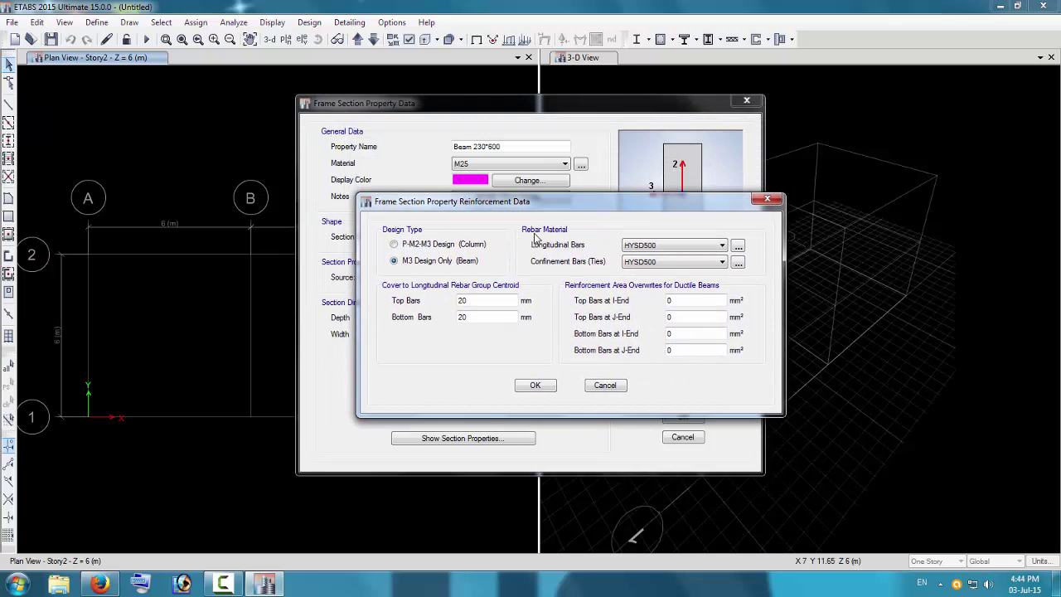
drag(535, 208, 547, 209)
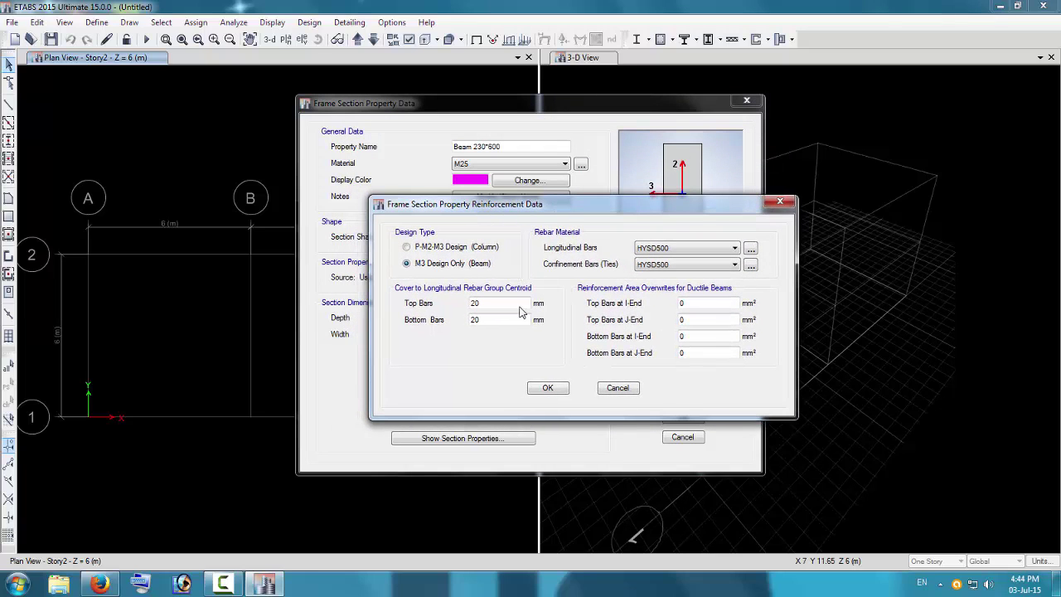
click(561, 390)
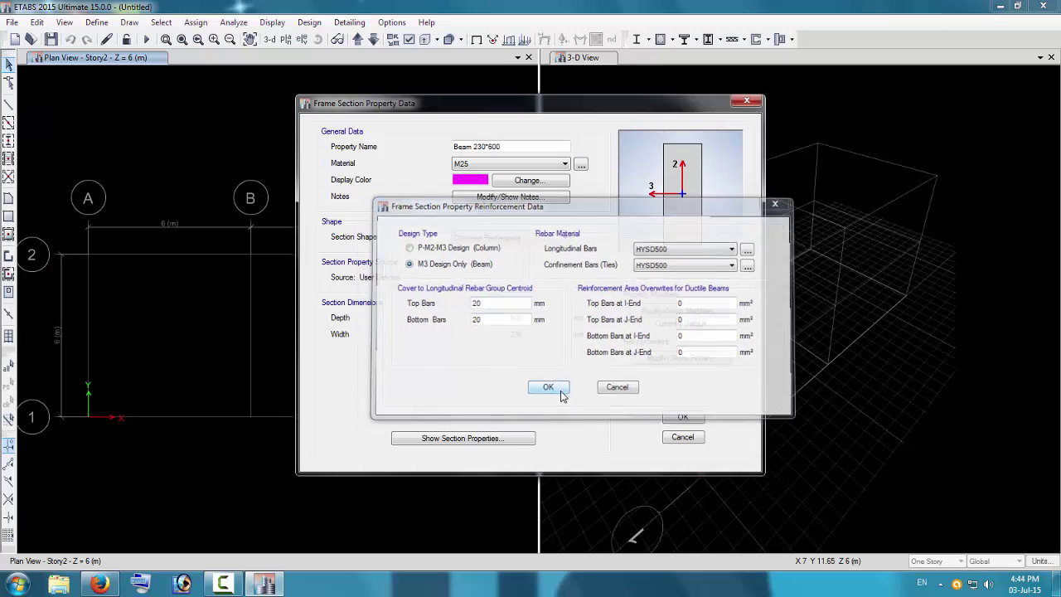
click(682, 421)
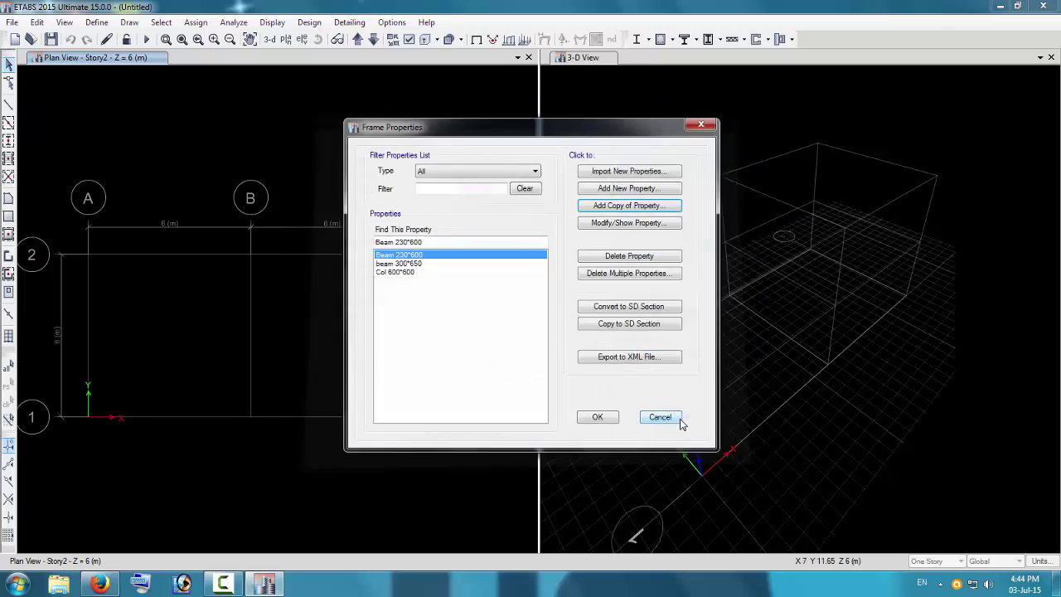
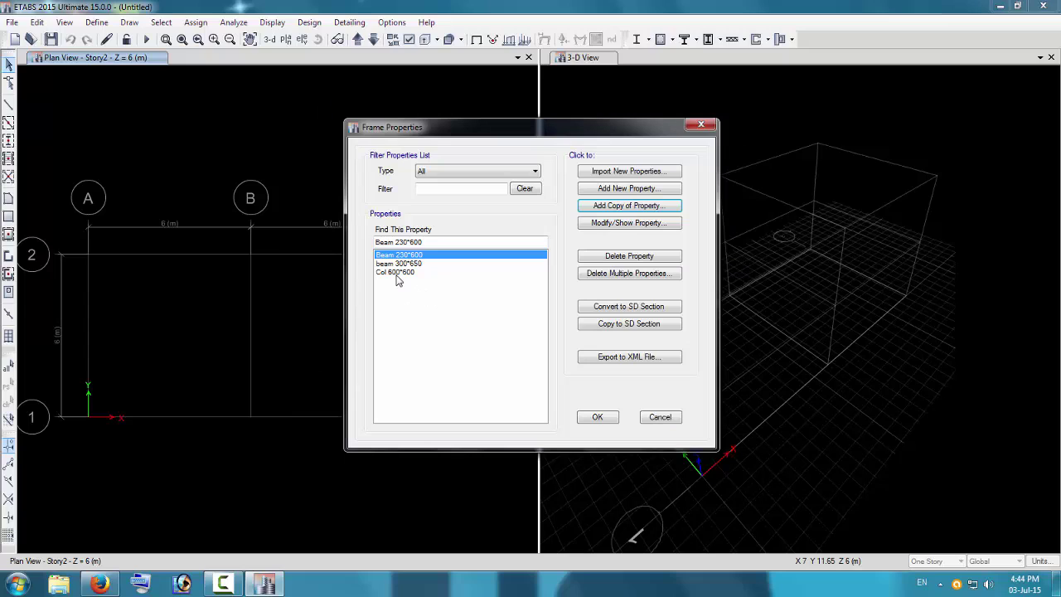
click(598, 417)
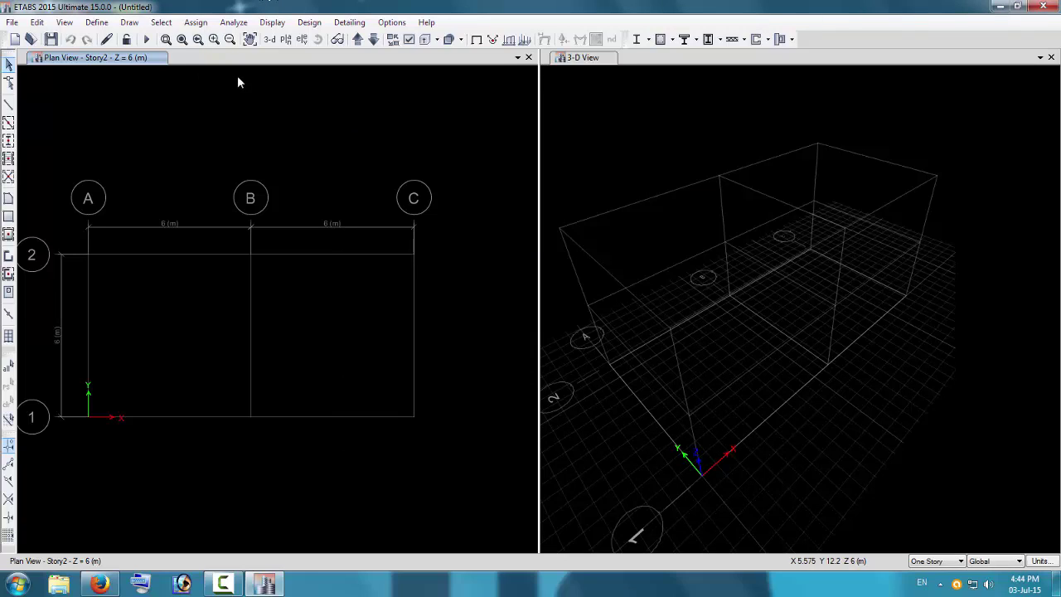
Delete the Plank1 slab property from the model's slab section definitions.
click(99, 23)
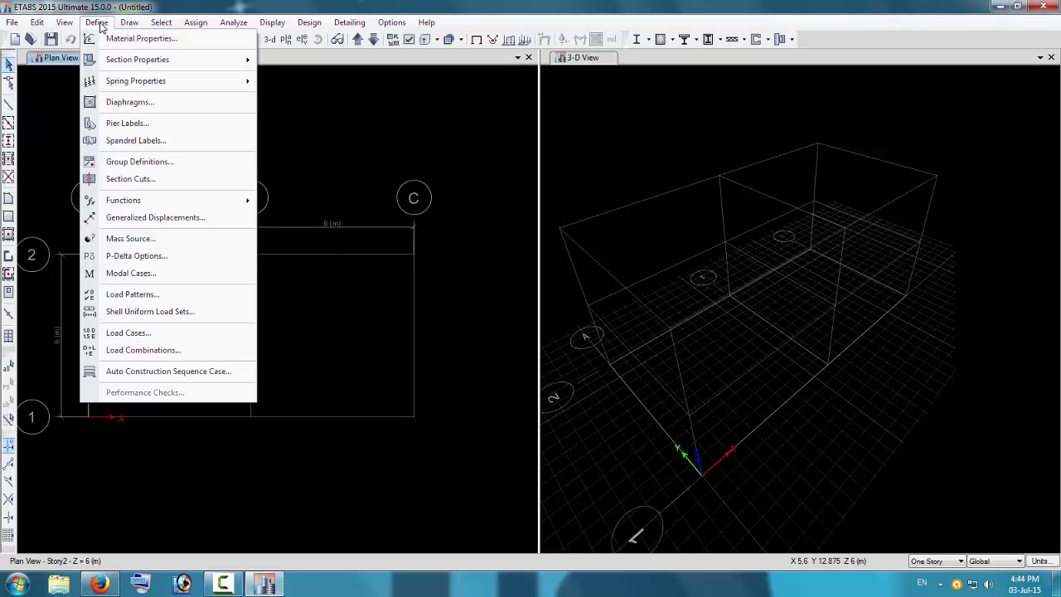
mouse_move(116, 64)
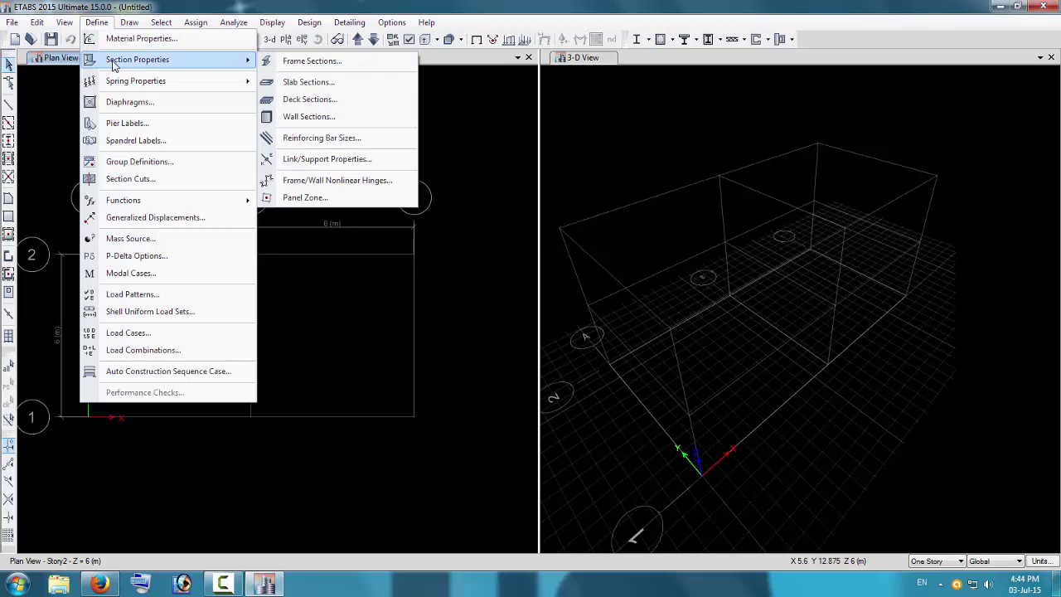
click(346, 83)
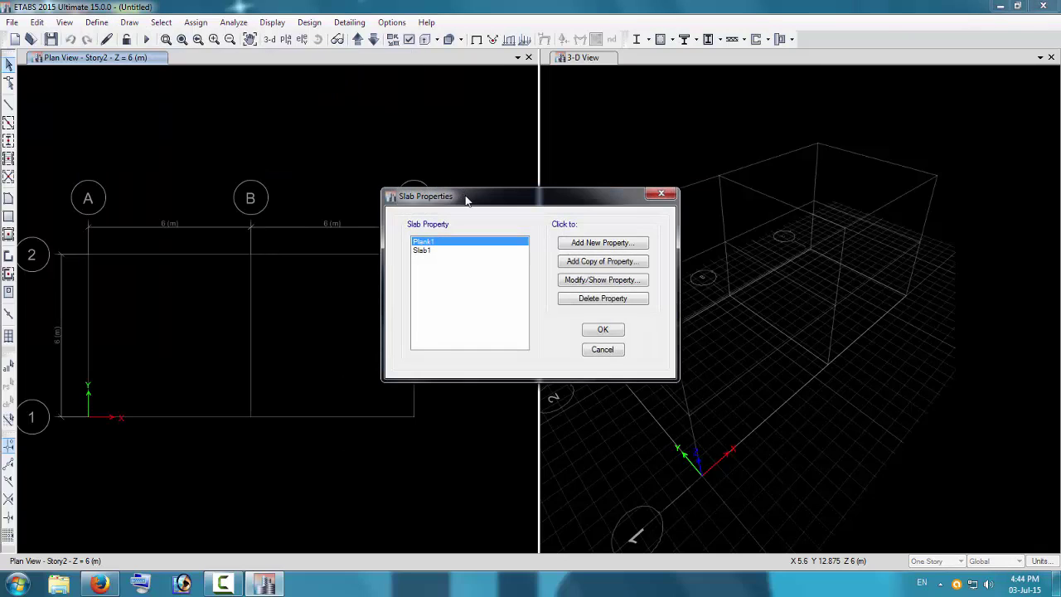
drag(467, 201, 528, 176)
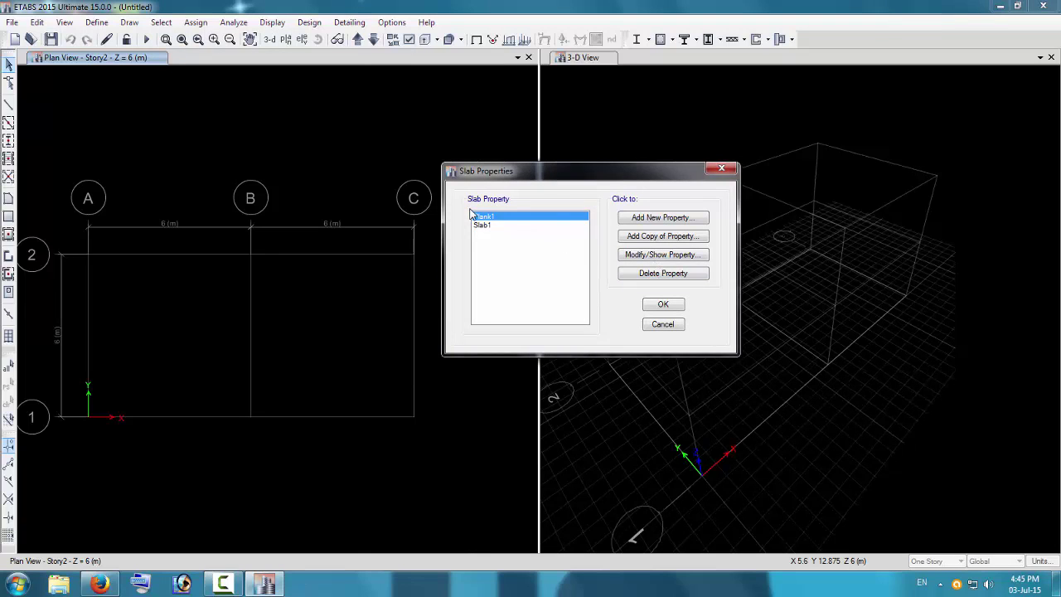
click(645, 275)
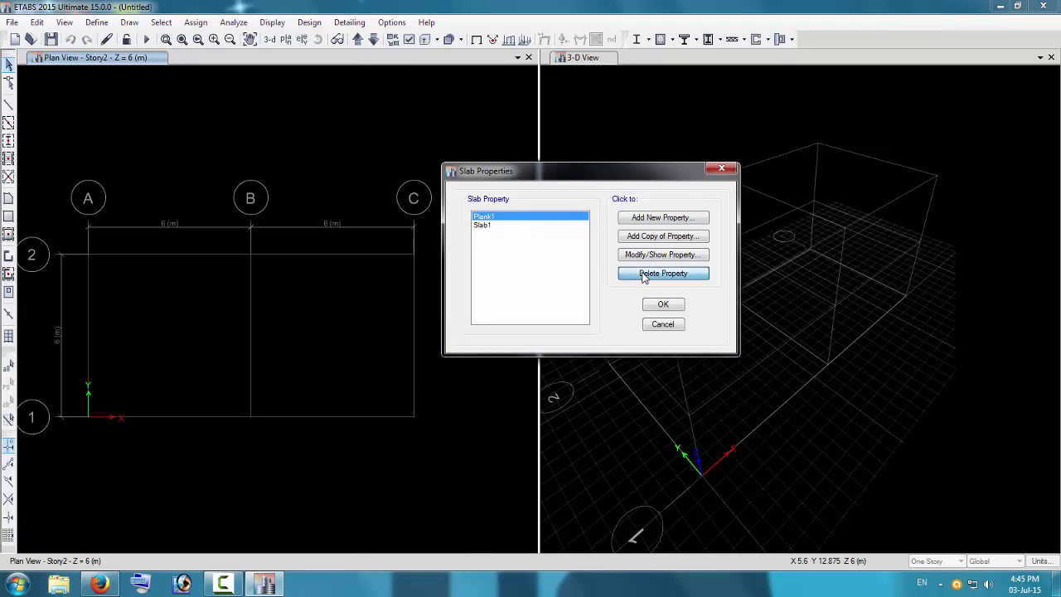
click(543, 335)
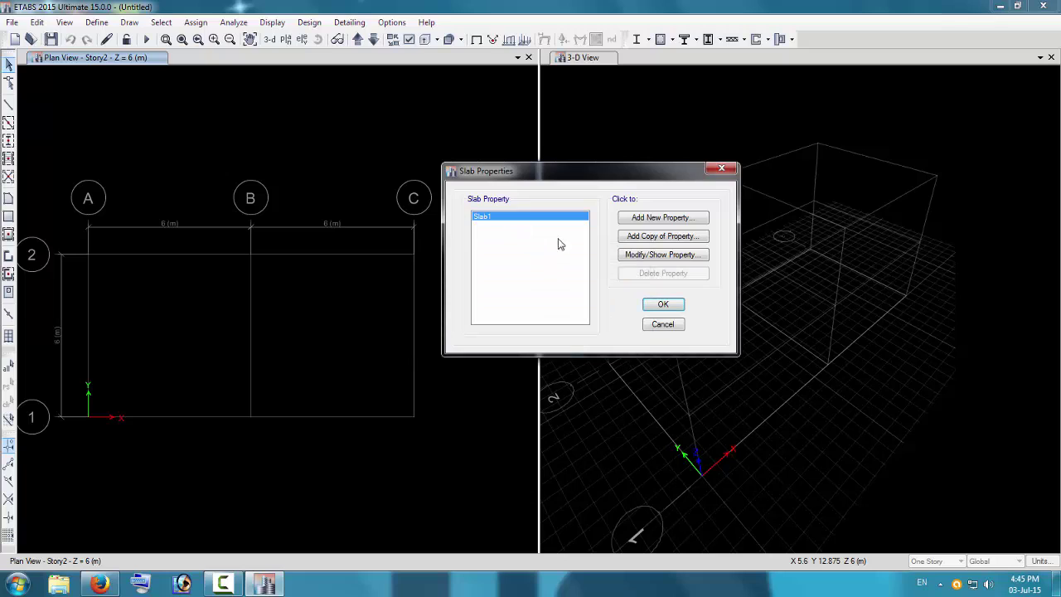
Edit the Slab1 property and rename it Slab125.
click(647, 261)
drag(525, 121, 685, 128)
click(734, 171)
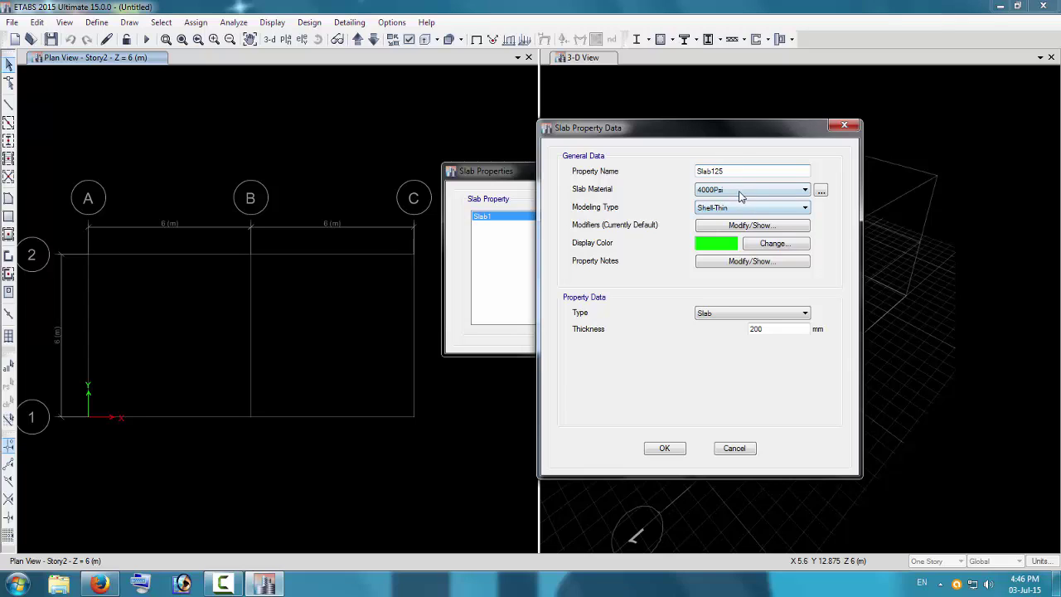
Change the slab material and thickness of Slab125 and accept the slab property data.
click(740, 194)
click(726, 241)
key(Tab)
drag(769, 328, 693, 332)
click(663, 449)
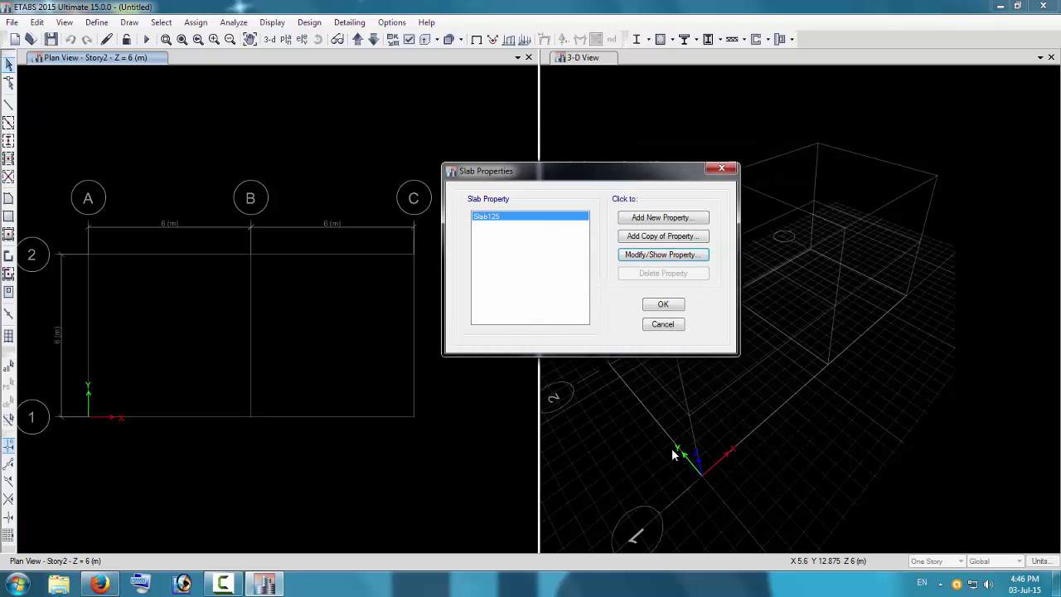
Accept the slab property list and set the plan editing scope to Similar Stories.
click(662, 305)
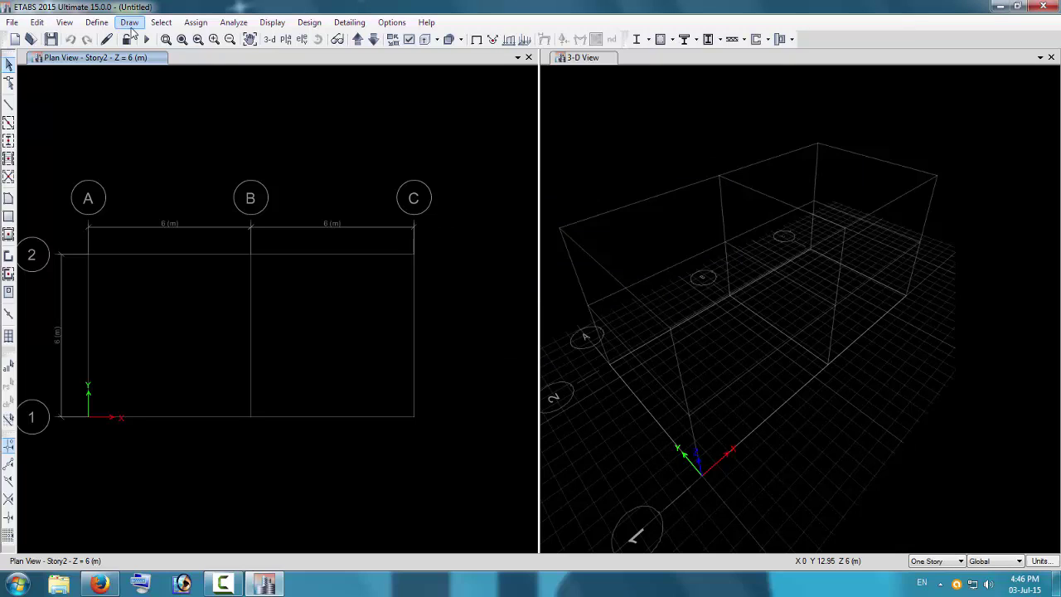
click(97, 25)
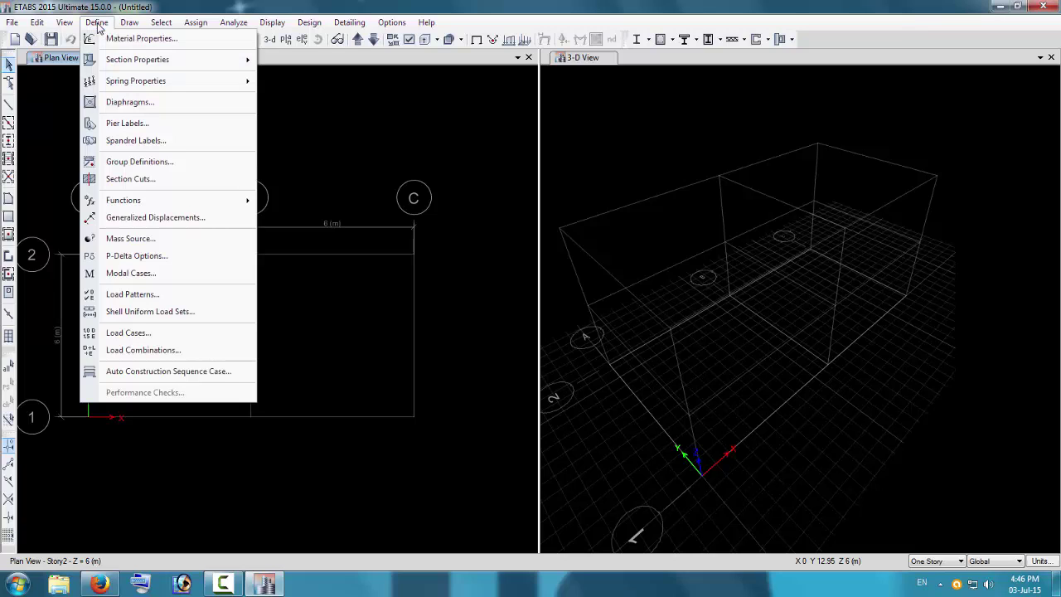
click(209, 5)
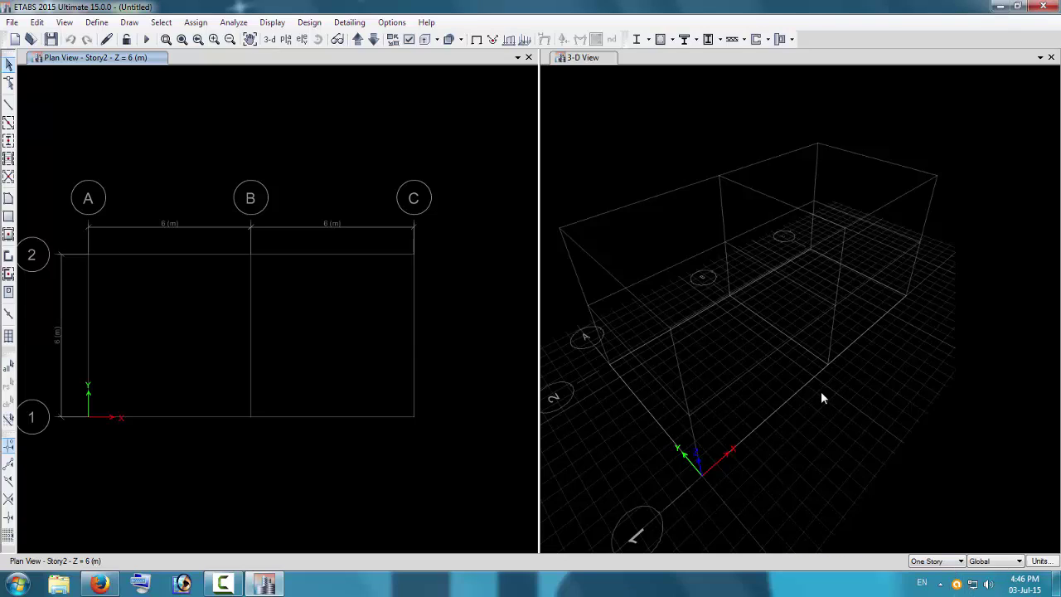
click(961, 562)
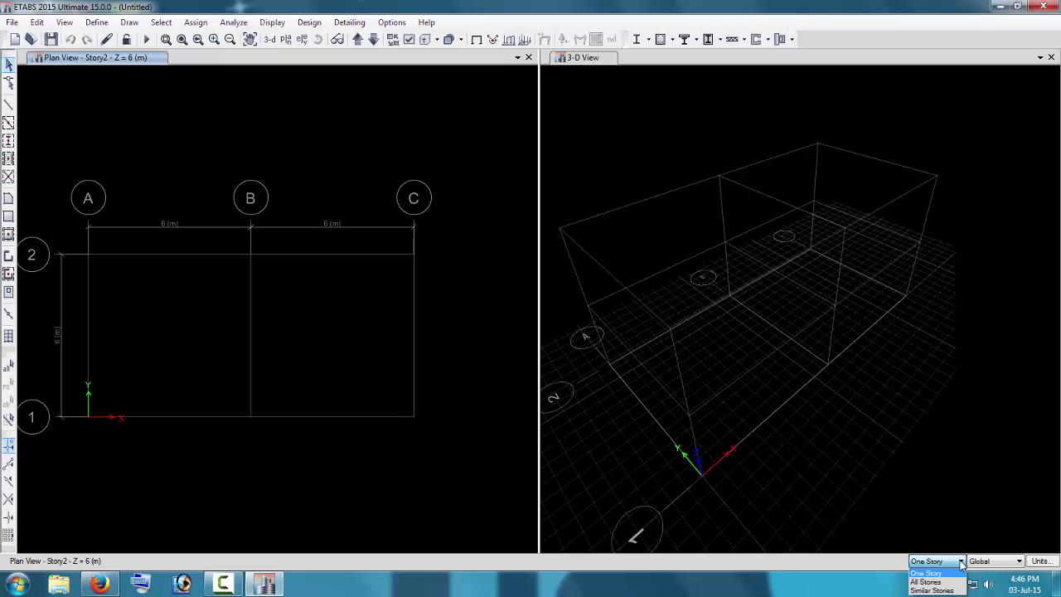
click(932, 590)
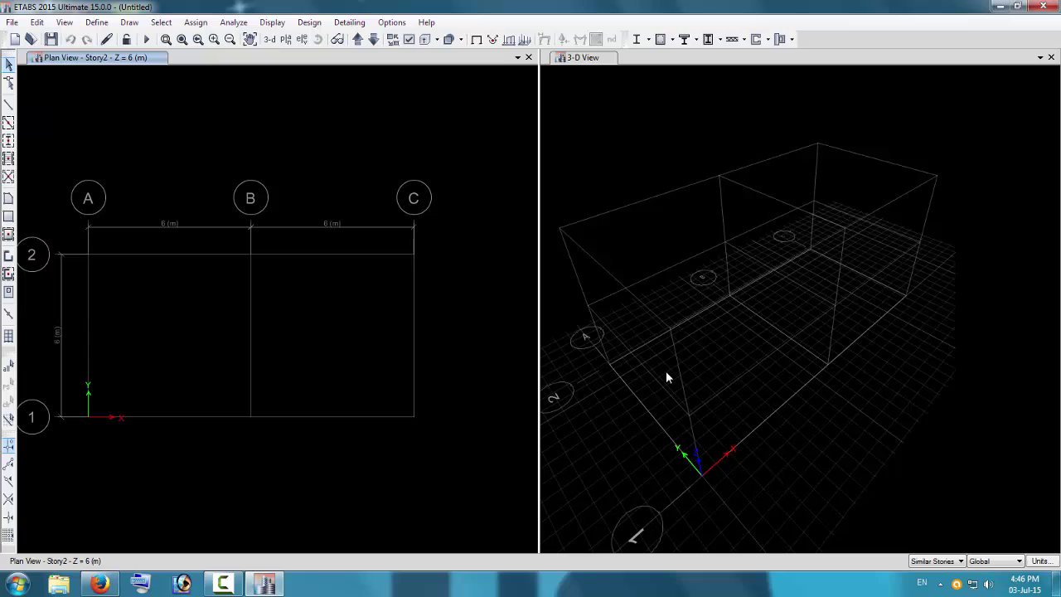
Draw beams with the beam 300*650 section along all grid lines A to C and 1 to 2 in the Story2 plan.
click(9, 124)
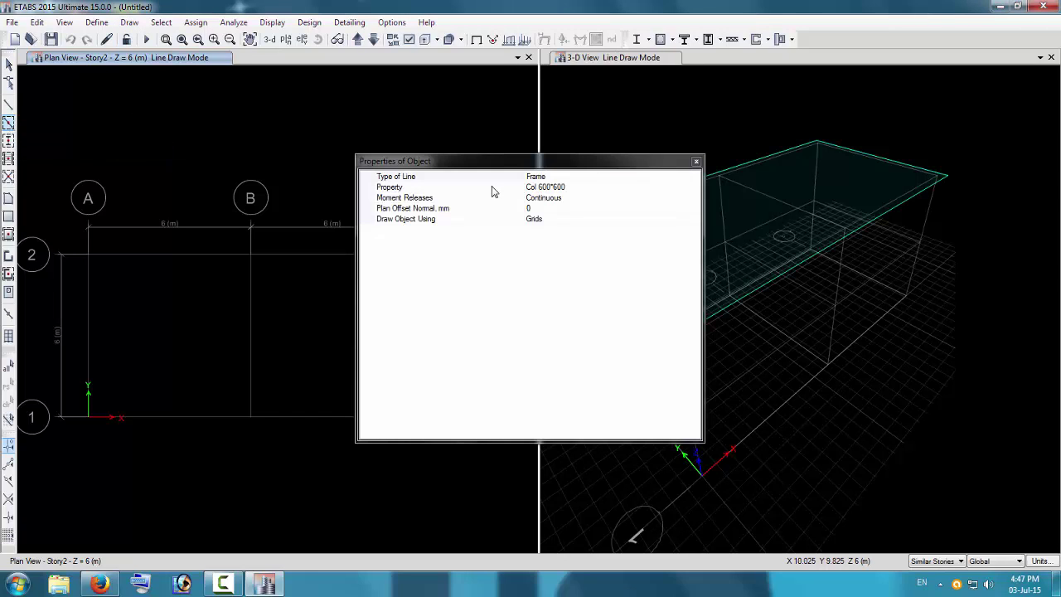
drag(502, 162, 537, 203)
click(609, 229)
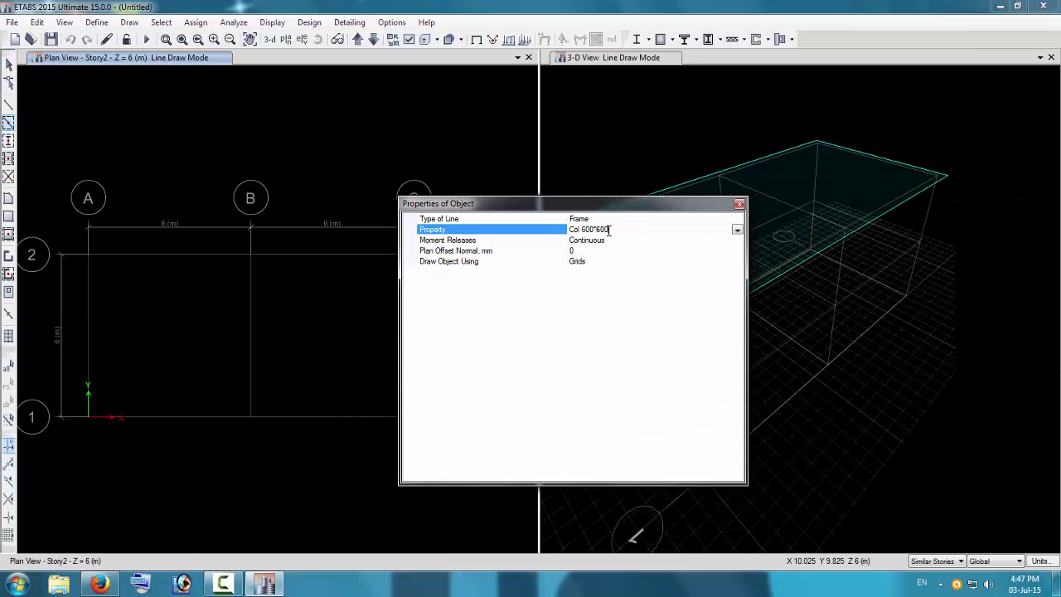
click(736, 229)
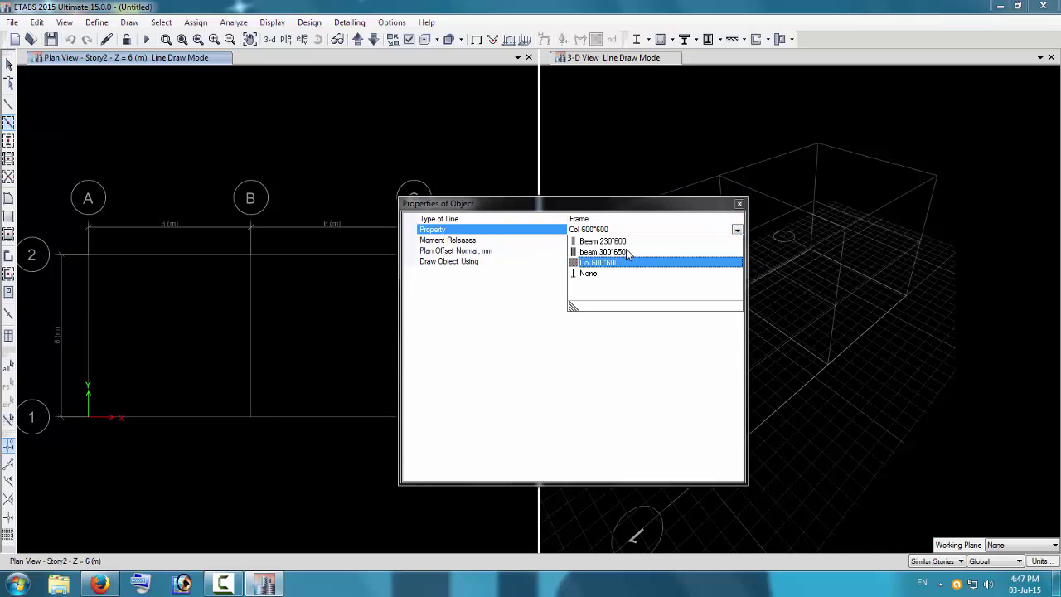
click(619, 241)
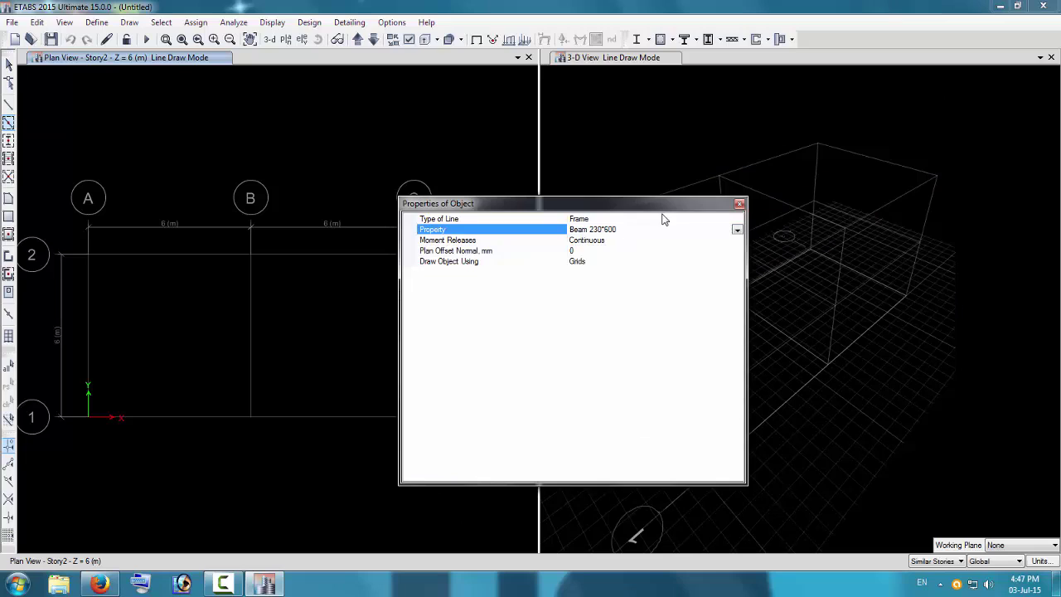
click(737, 229)
click(643, 254)
drag(644, 208, 492, 479)
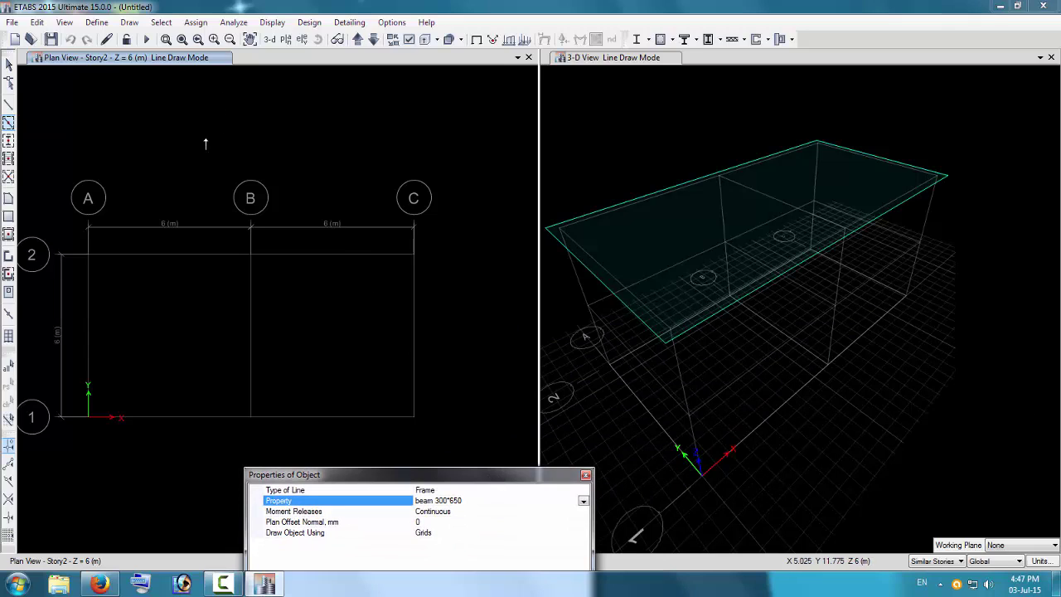
drag(64, 228, 423, 445)
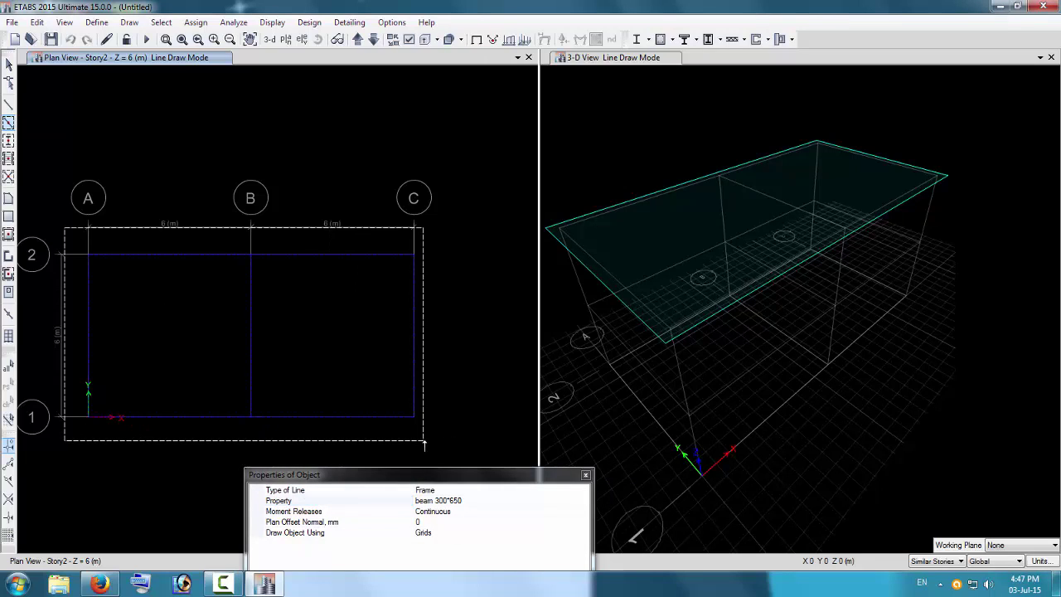
drag(423, 444, 425, 442)
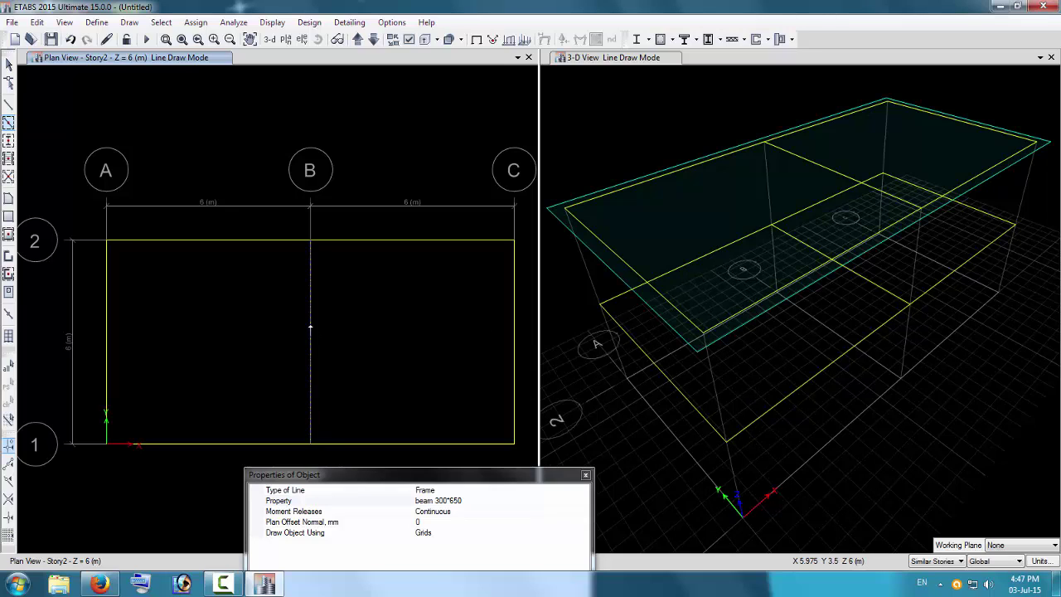
click(313, 334)
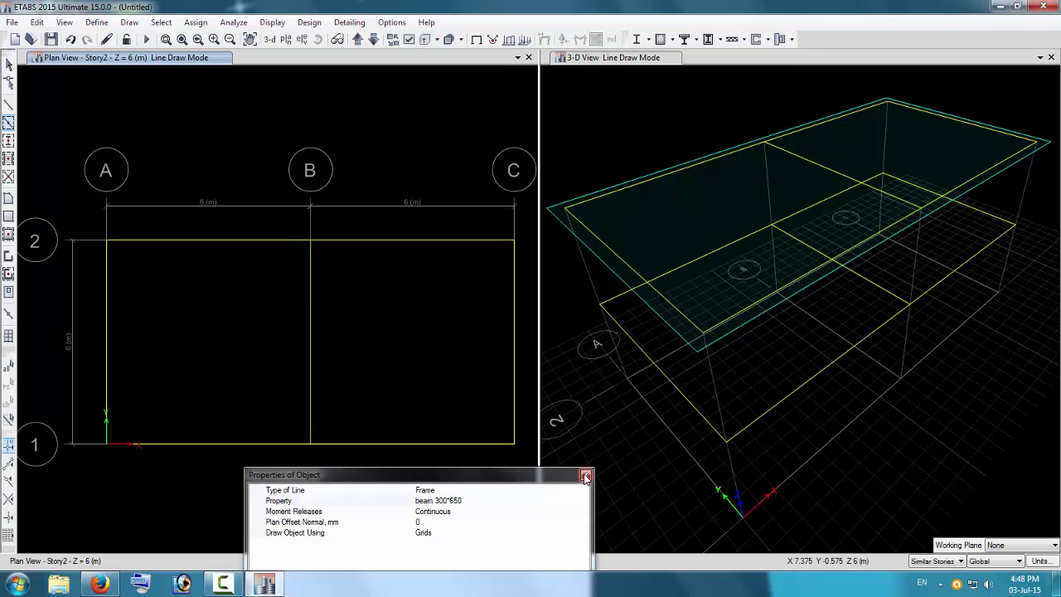
Choose the Beam 230*600 section and try to draw it over the existing beam on grid B.
click(507, 501)
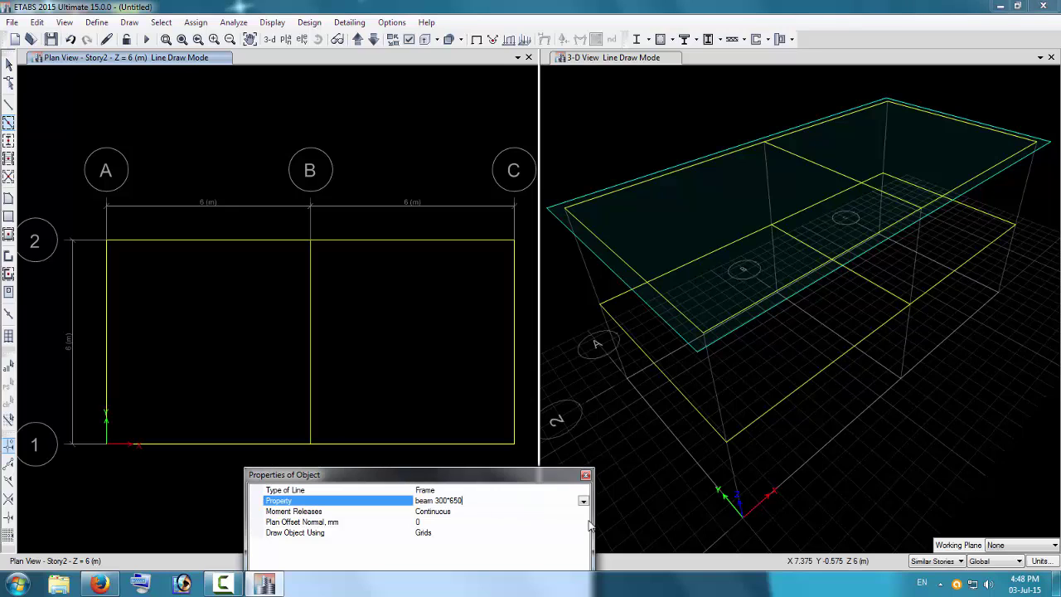
click(583, 501)
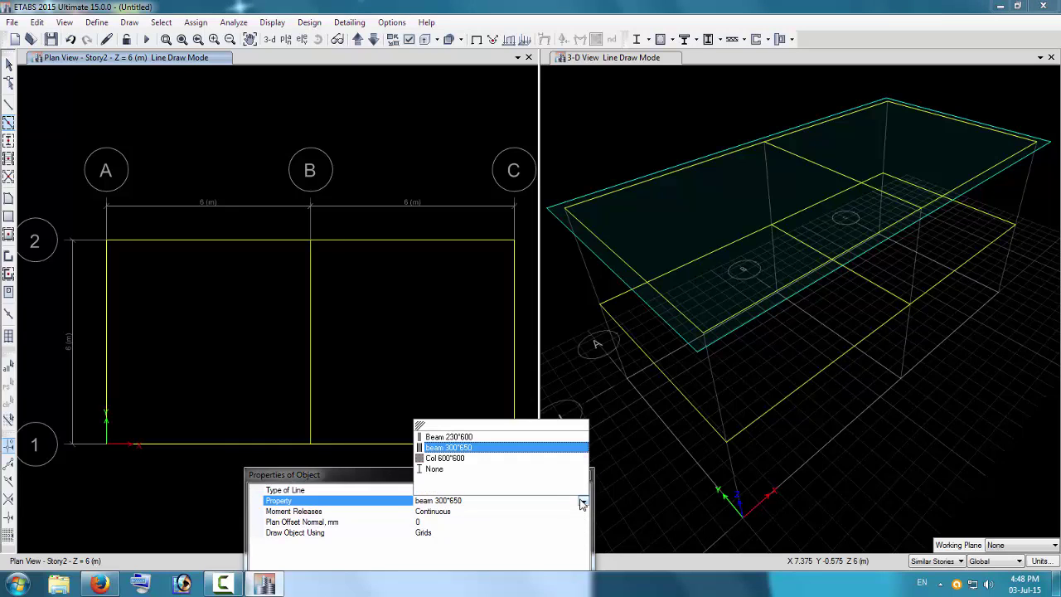
click(449, 436)
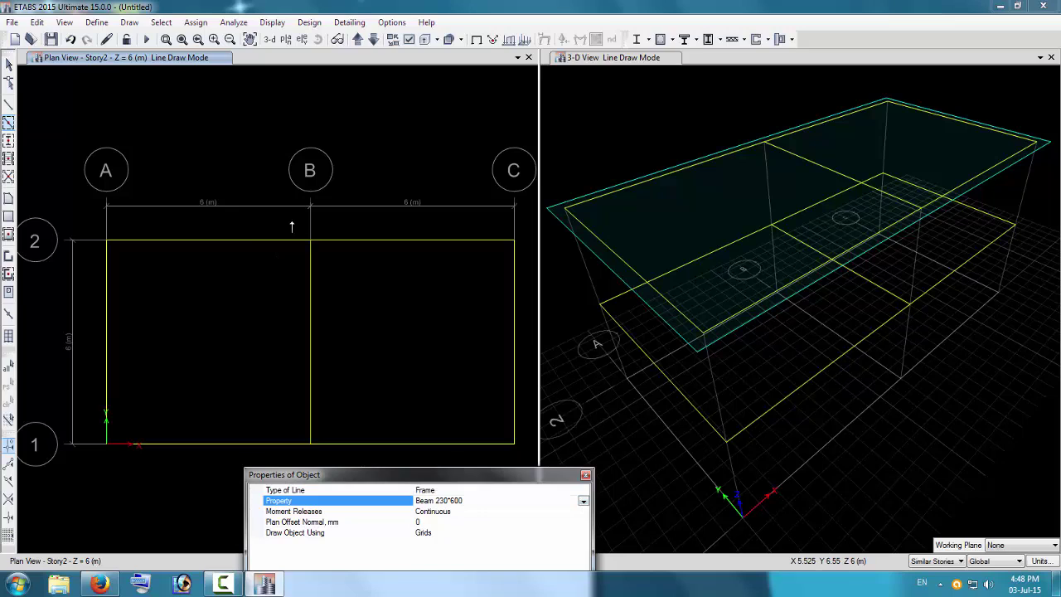
click(339, 464)
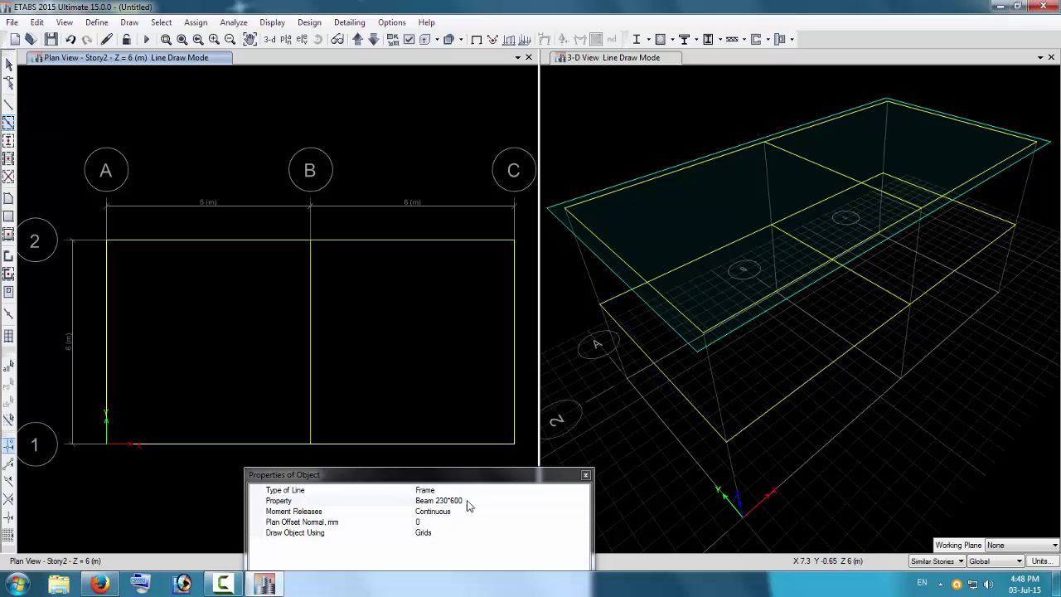
click(585, 475)
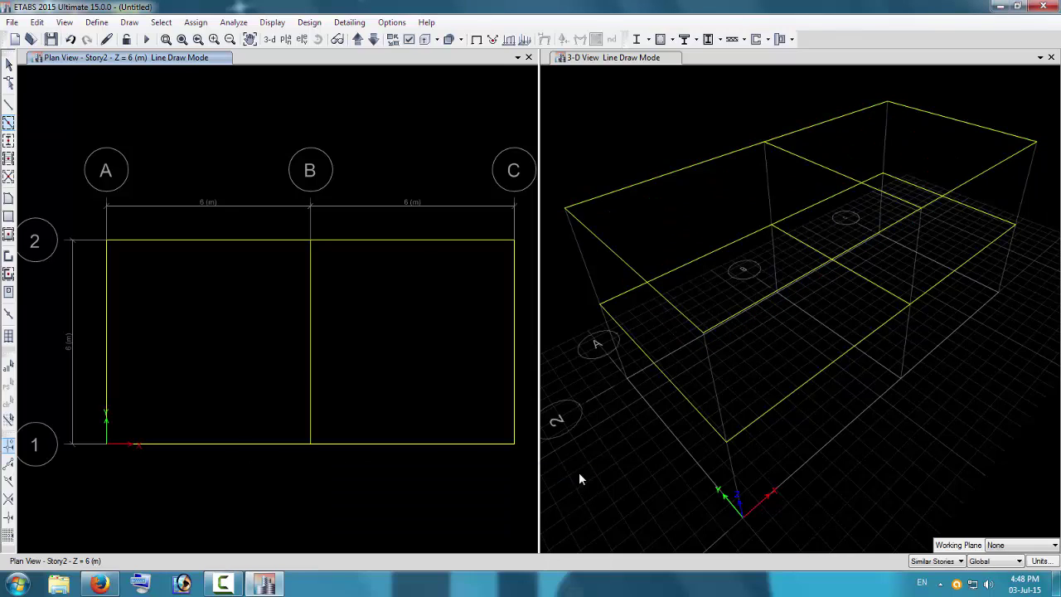
Check the section property assigned to the Story2 beam on grid B.
click(9, 64)
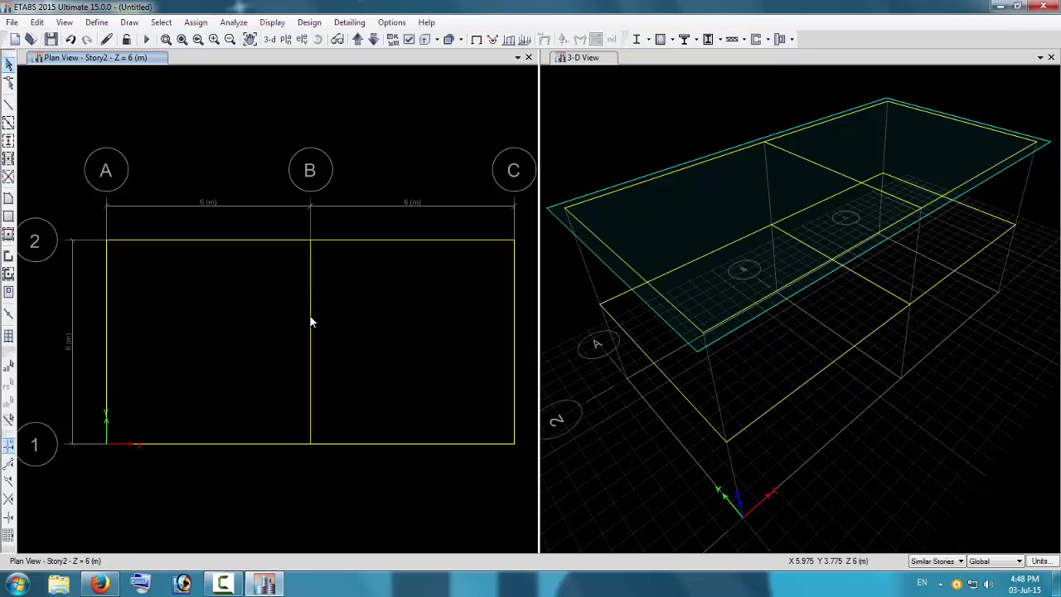
right_click(310, 320)
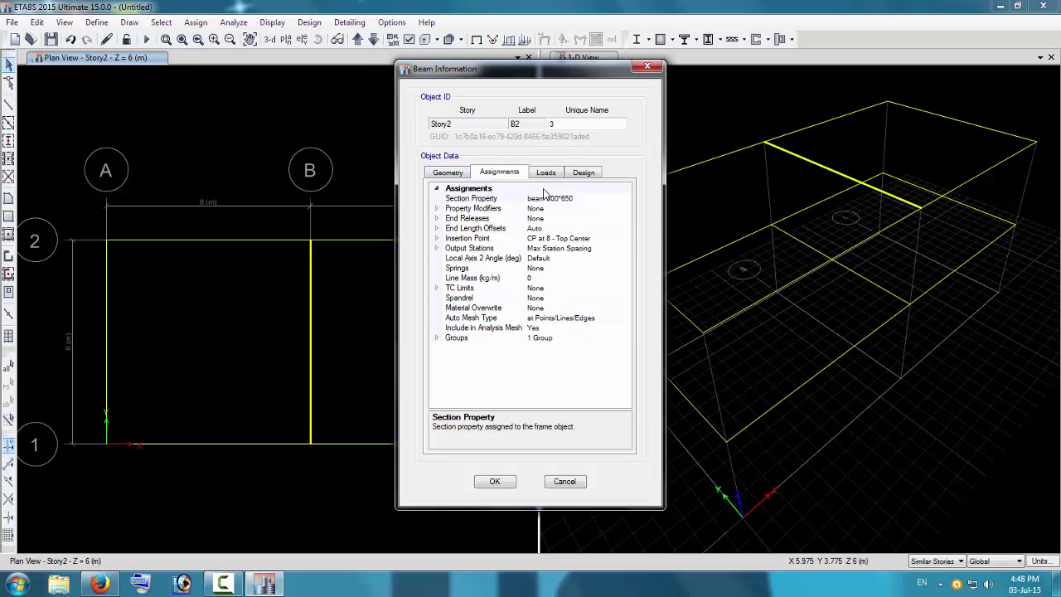
click(546, 172)
click(500, 173)
key(Escape)
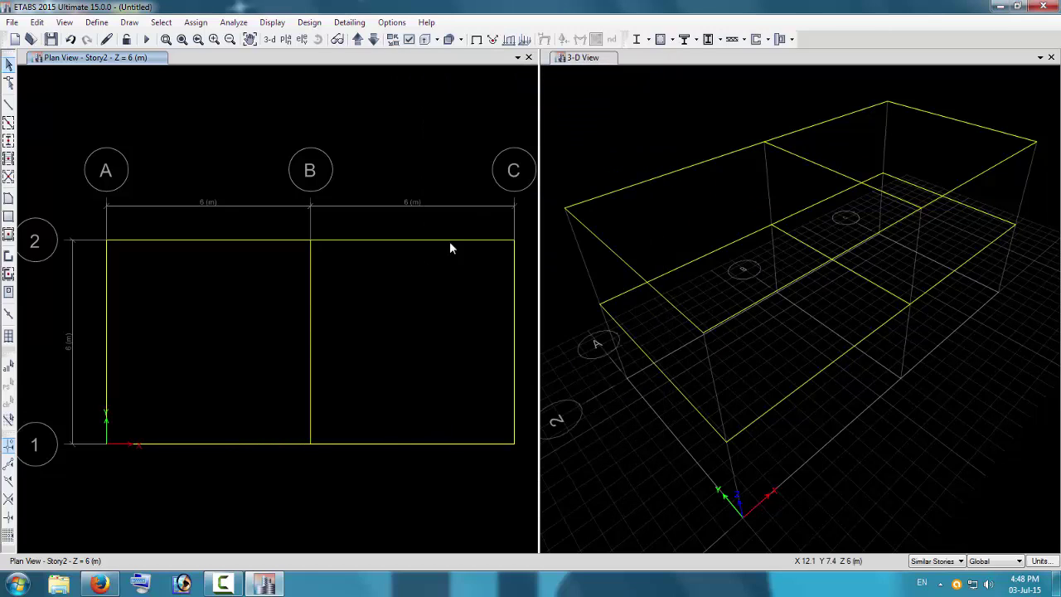
Delete the beams on grid B and redraw them with the Beam 230*600 section.
click(309, 325)
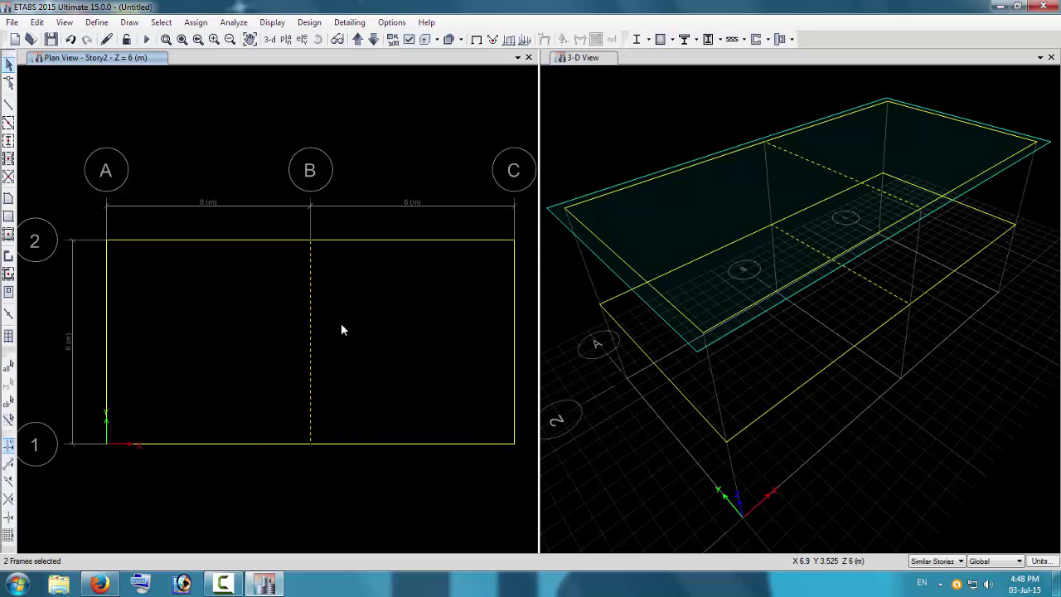
key(ctrl+q)
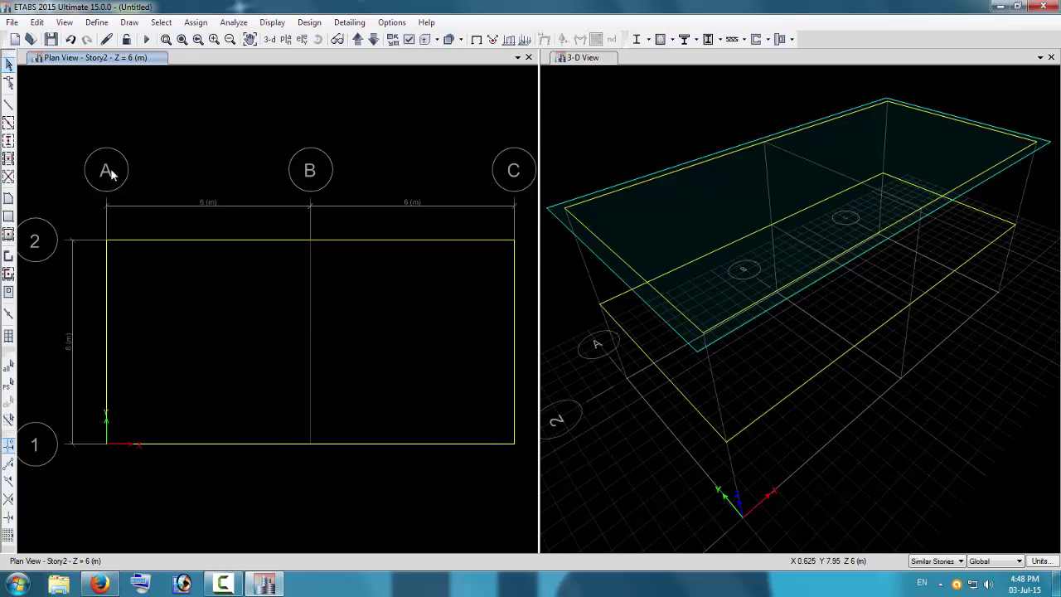
click(8, 121)
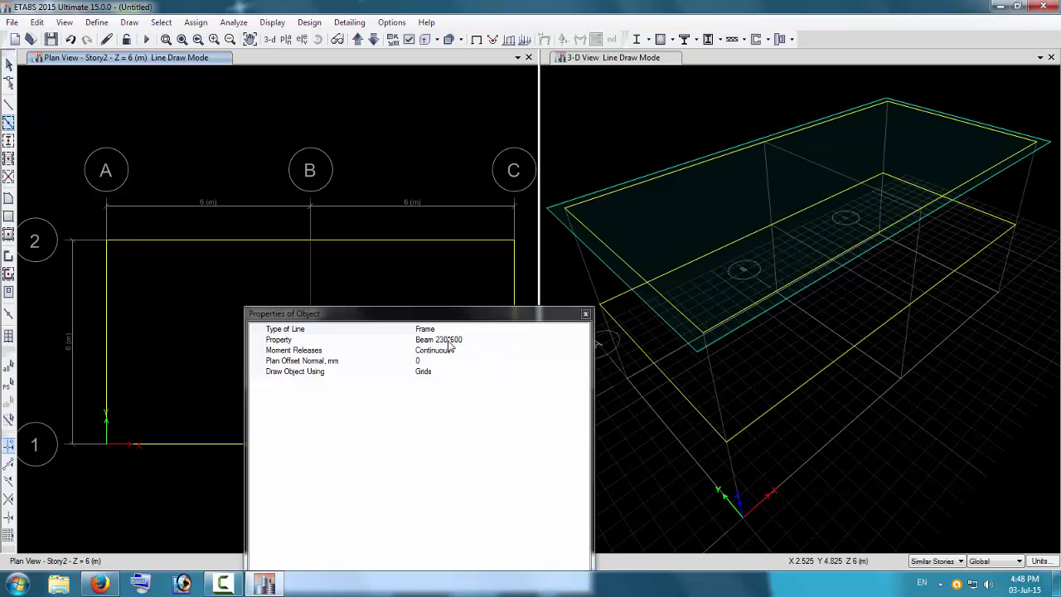
click(448, 341)
drag(483, 315, 441, 544)
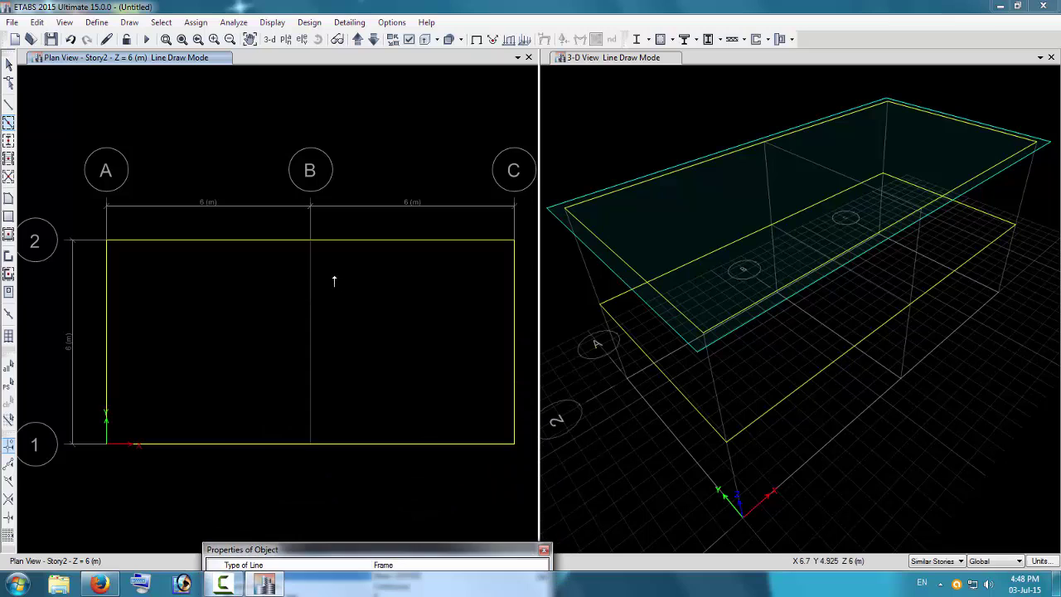
drag(294, 220, 348, 489)
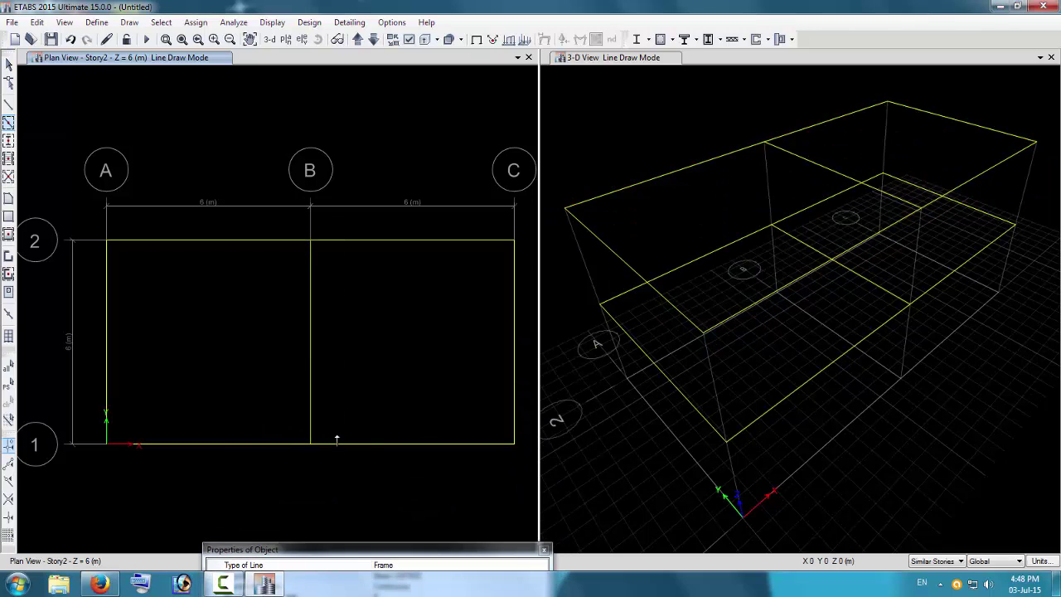
click(543, 550)
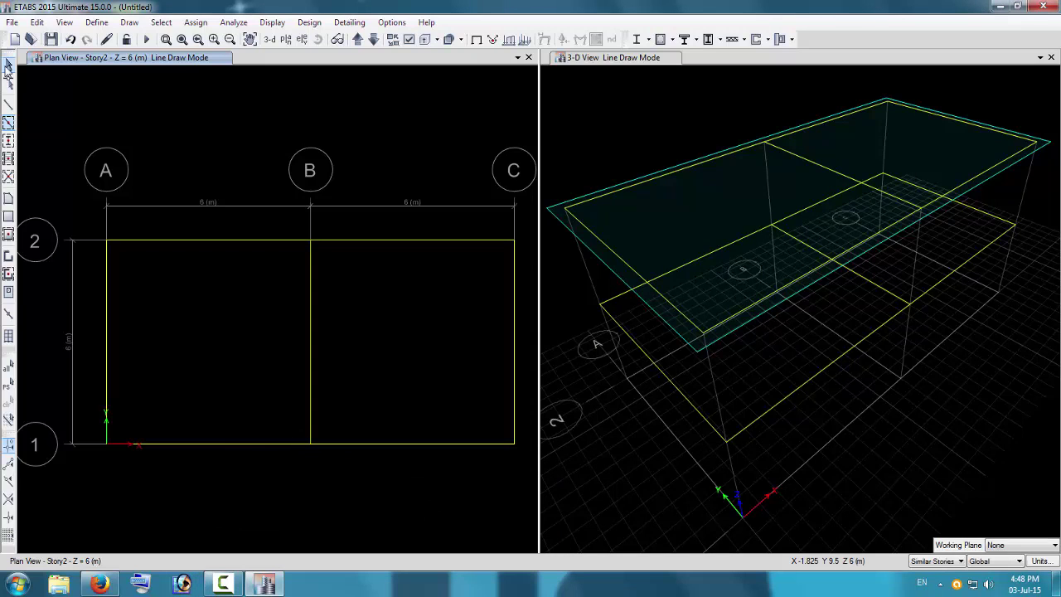
click(9, 65)
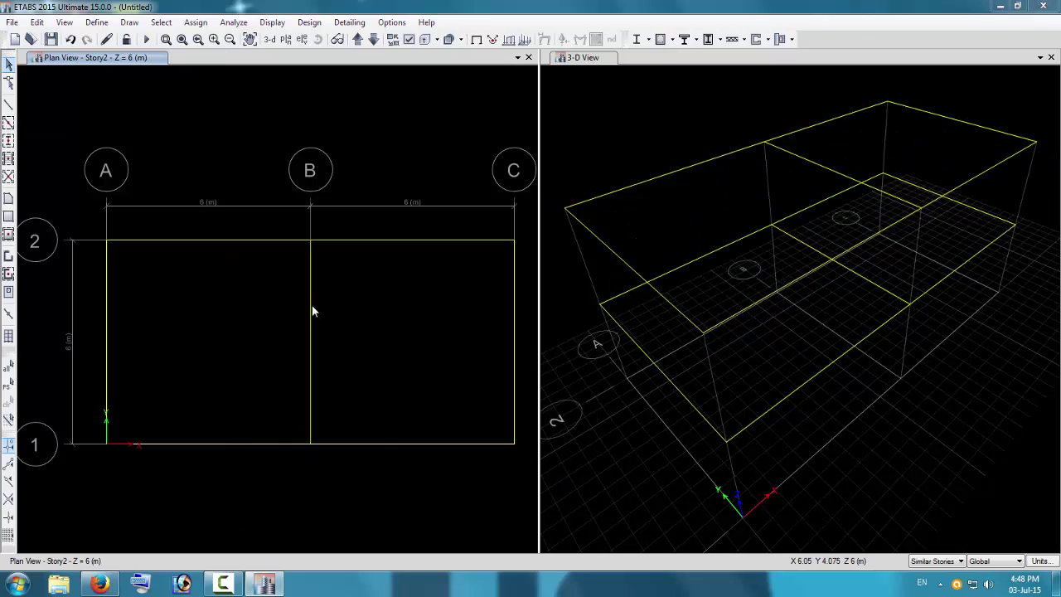
Check the section properties assigned to the Story2 beams on grids B and C.
right_click(312, 307)
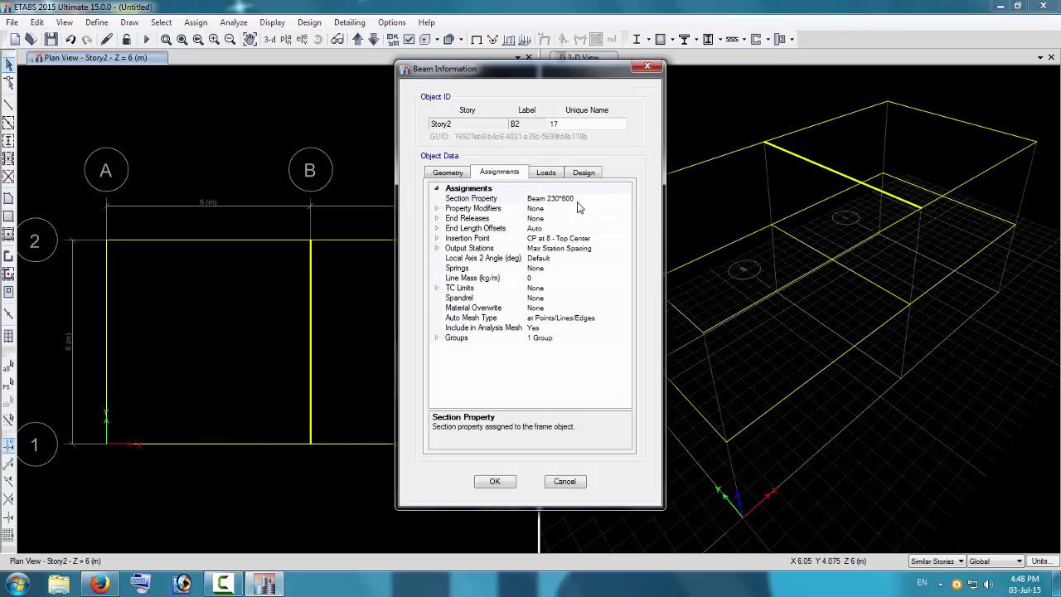
key(Escape)
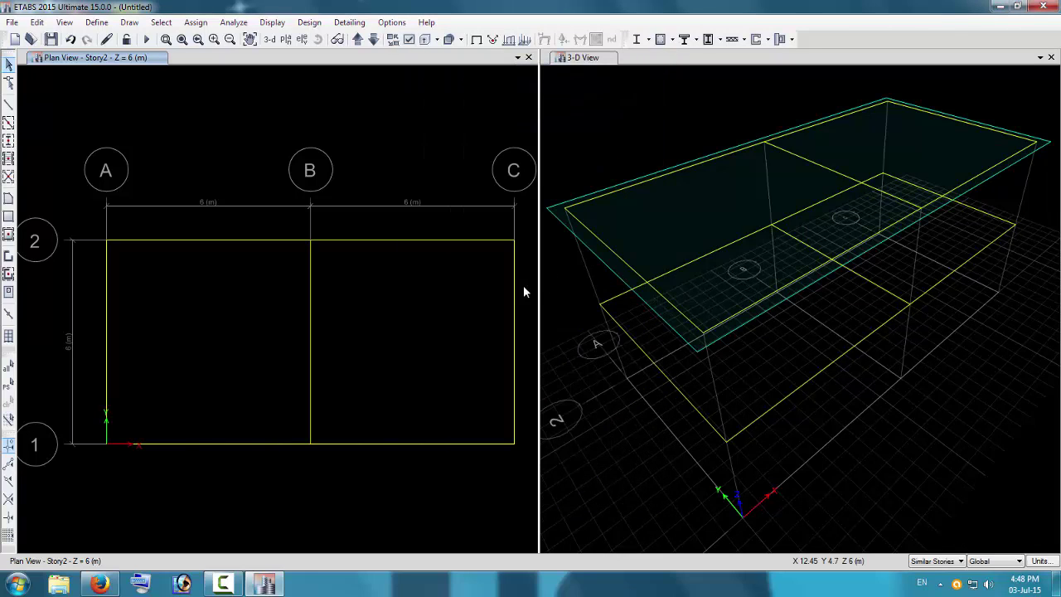
right_click(514, 299)
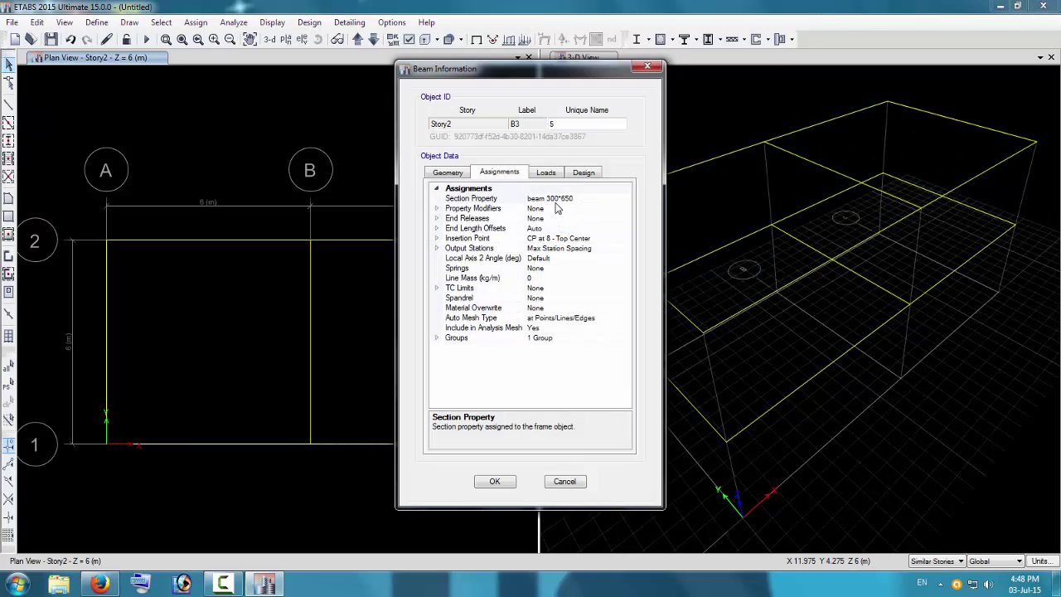
click(647, 69)
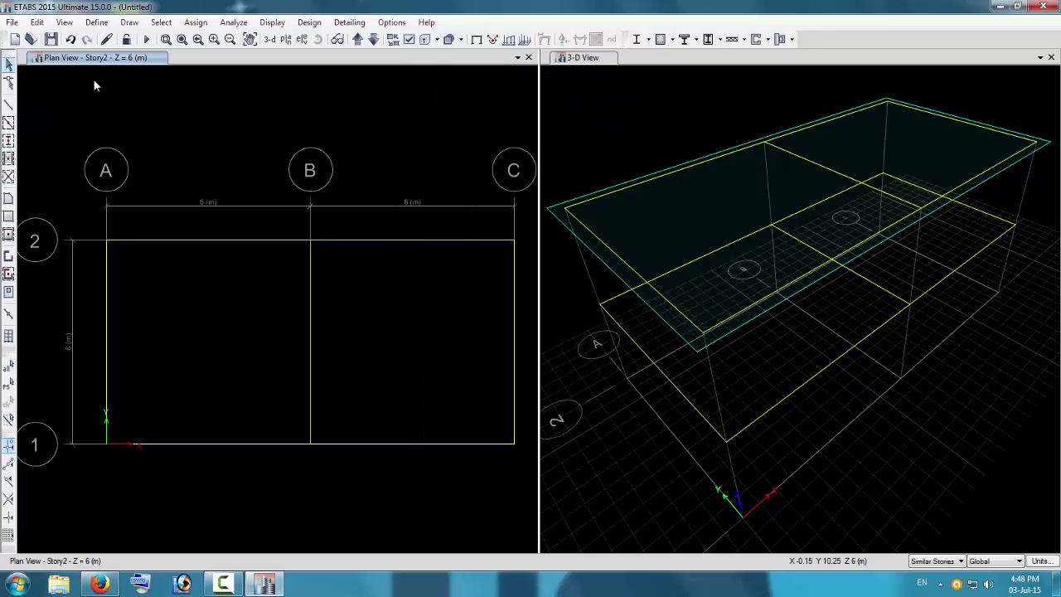
Draw Col 600*600 columns at all six grid intersections of the Story2 plan, applied to similar stories.
click(8, 142)
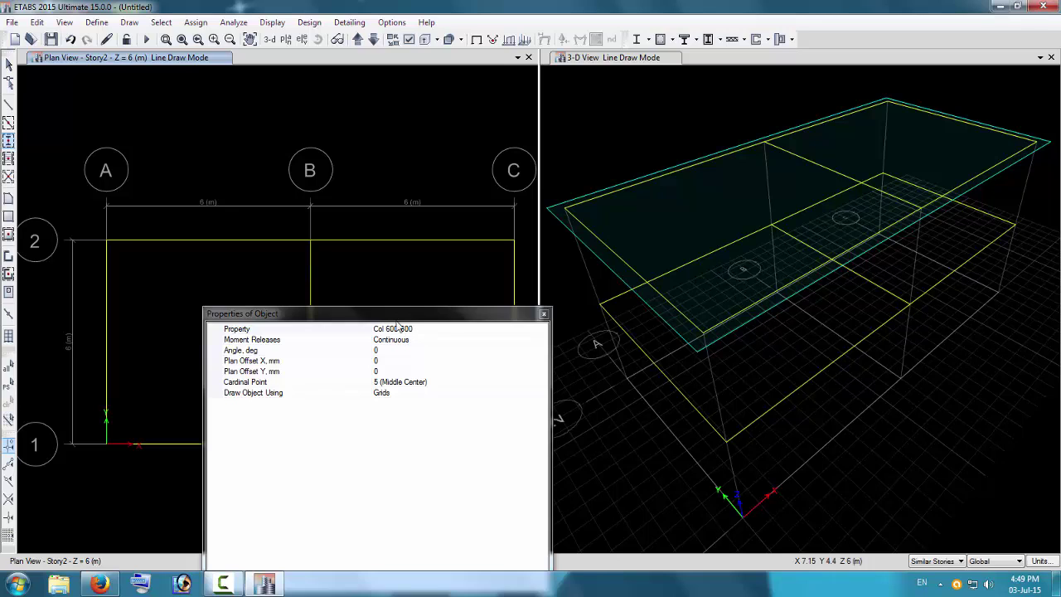
drag(395, 317, 423, 353)
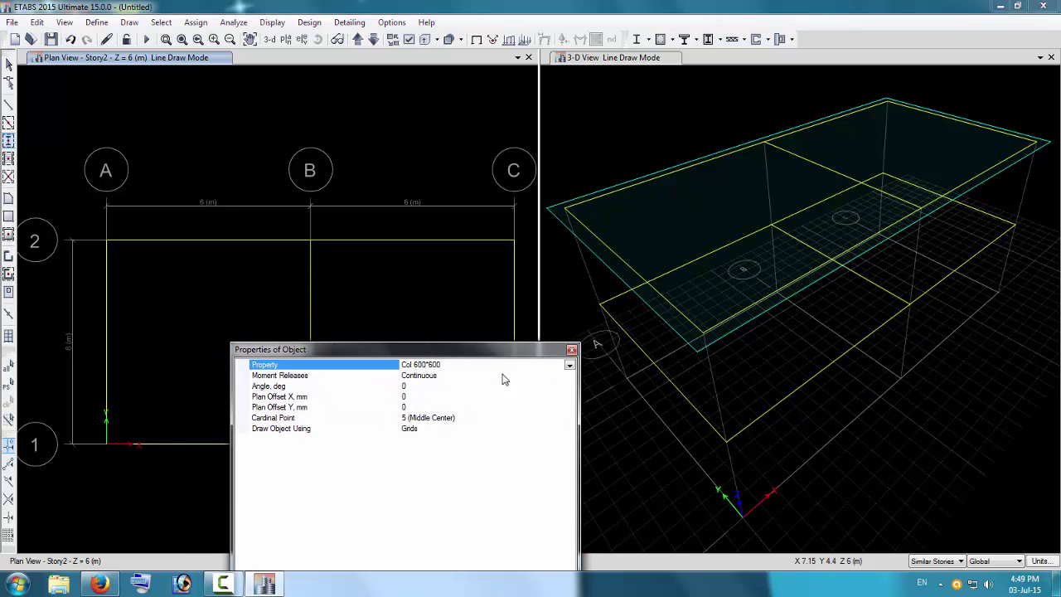
drag(439, 349, 372, 494)
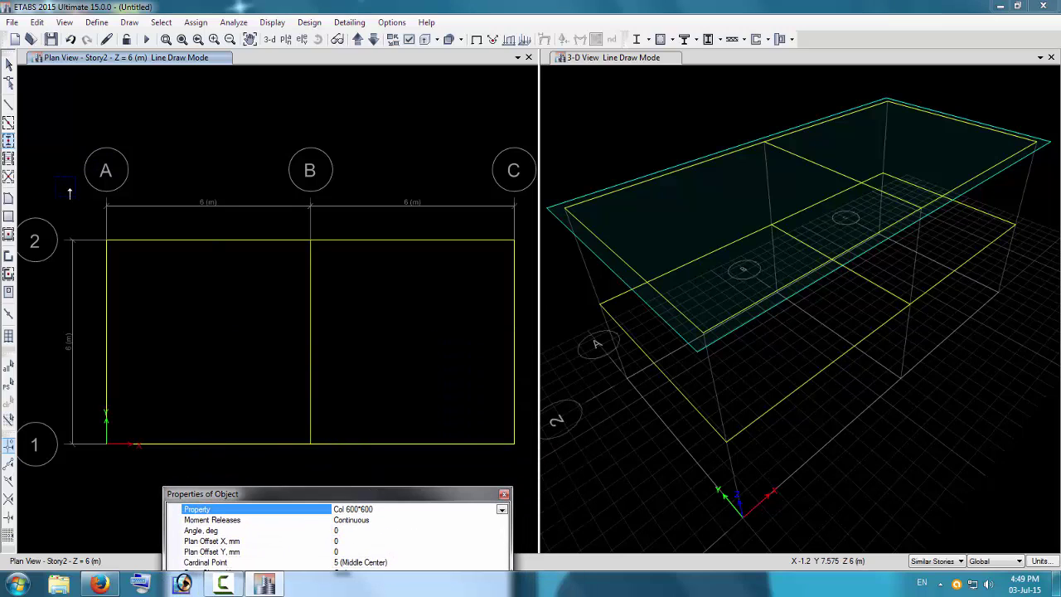
mouse_move(56, 181)
mouse_down()
mouse_move(135, 265)
mouse_move(347, 442)
mouse_move(528, 465)
mouse_up()
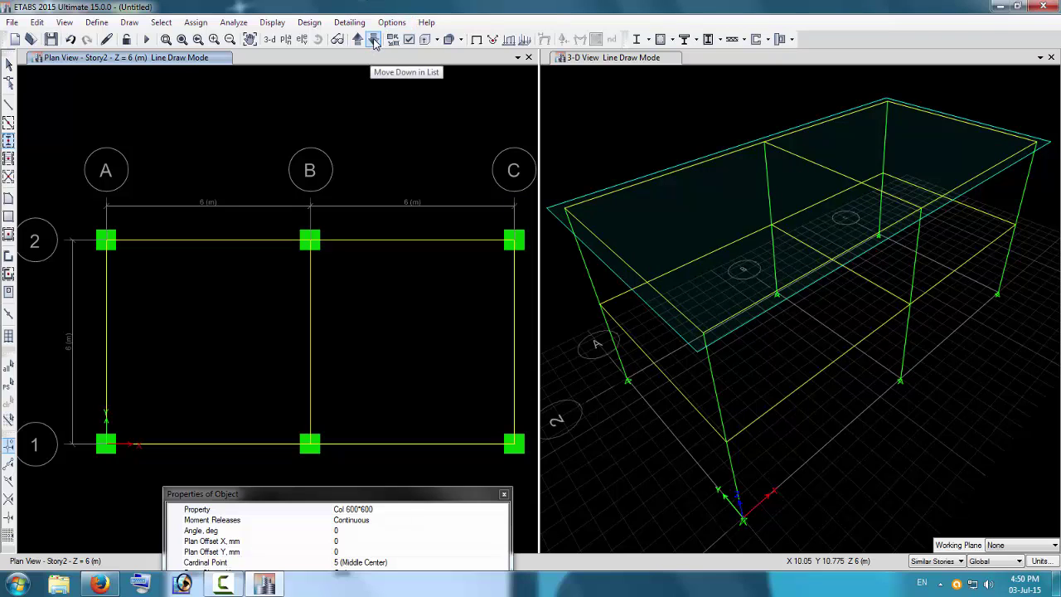
Select all six joints in the Base plan and assign them fixed restraints, with all translations and rotations restrained.
click(373, 40)
click(373, 40)
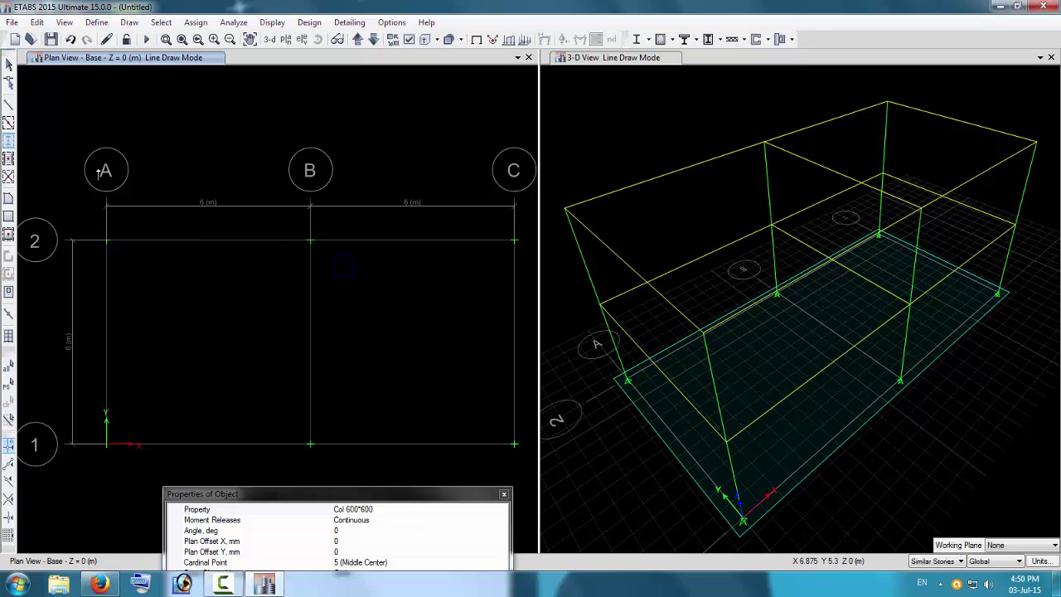
click(8, 66)
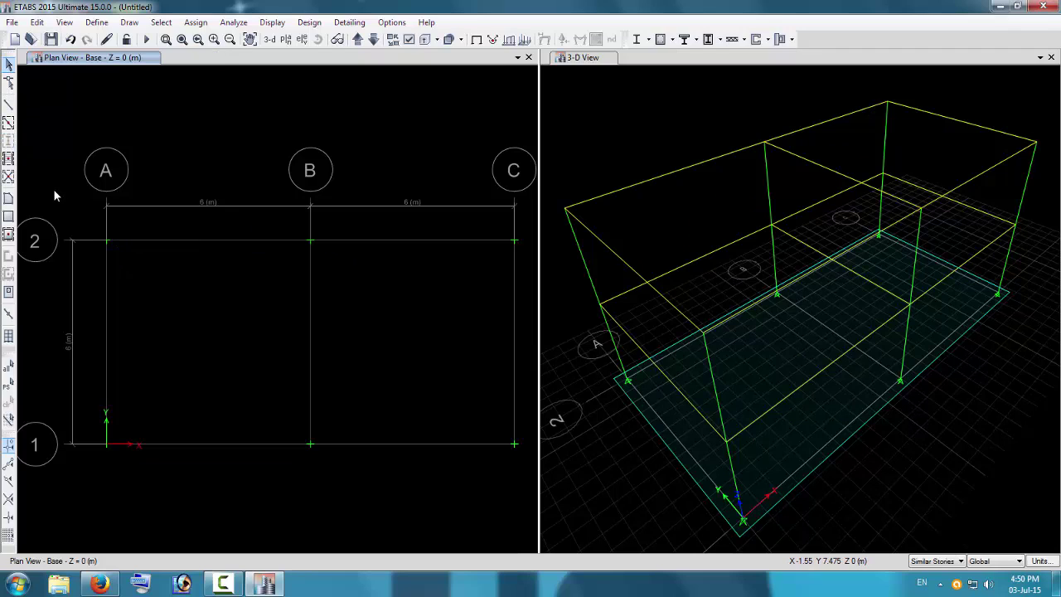
drag(51, 187, 527, 470)
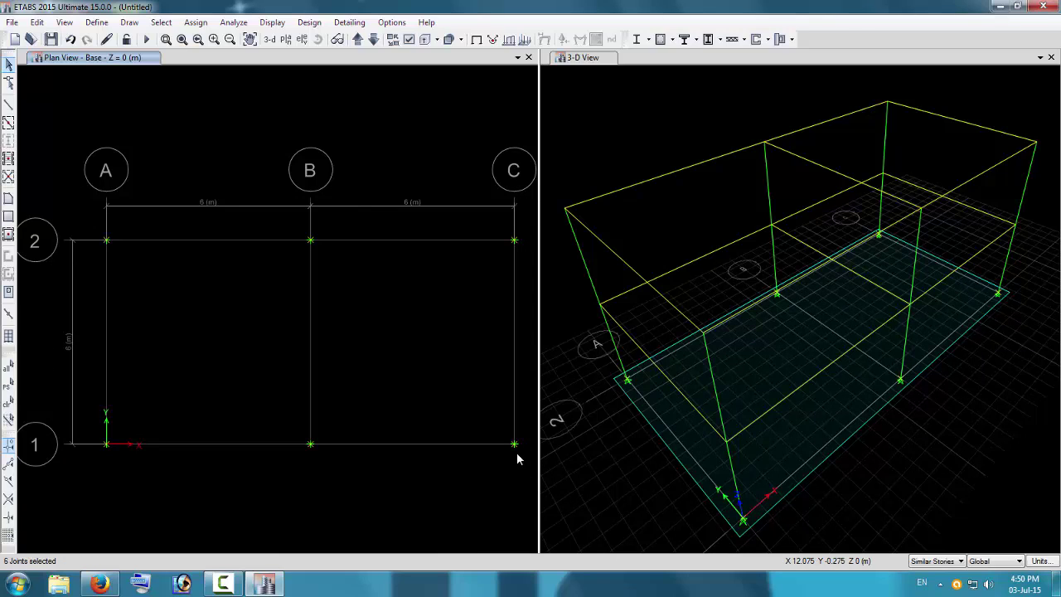
click(199, 24)
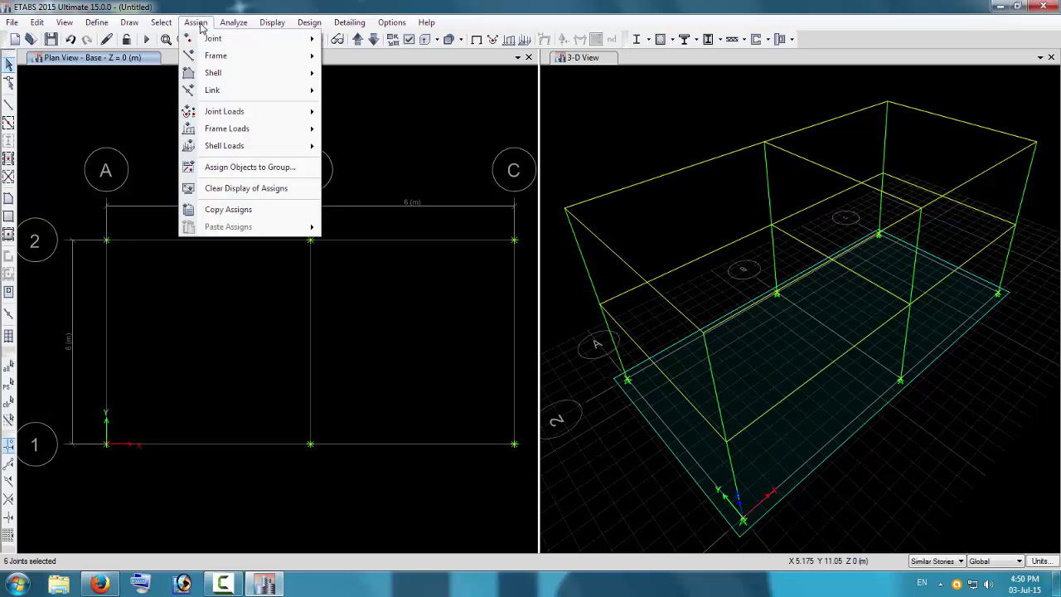
mouse_move(213, 41)
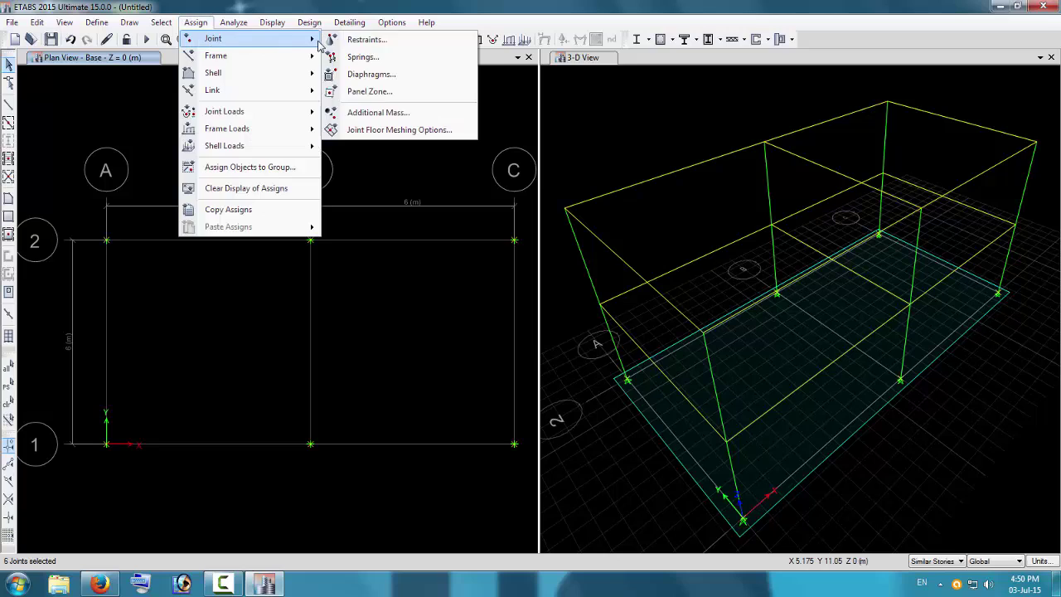
click(364, 40)
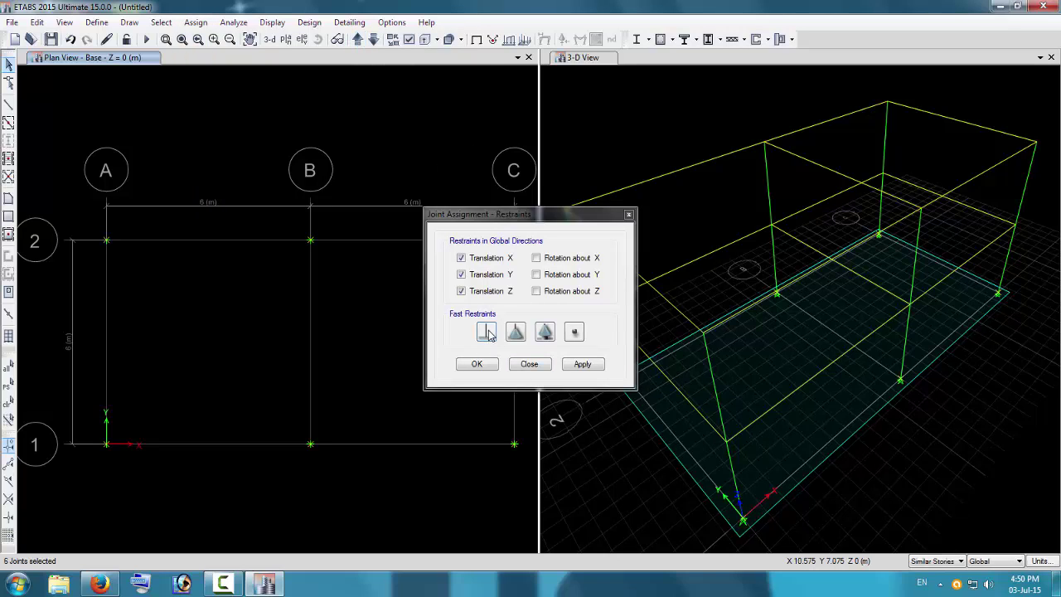
click(487, 332)
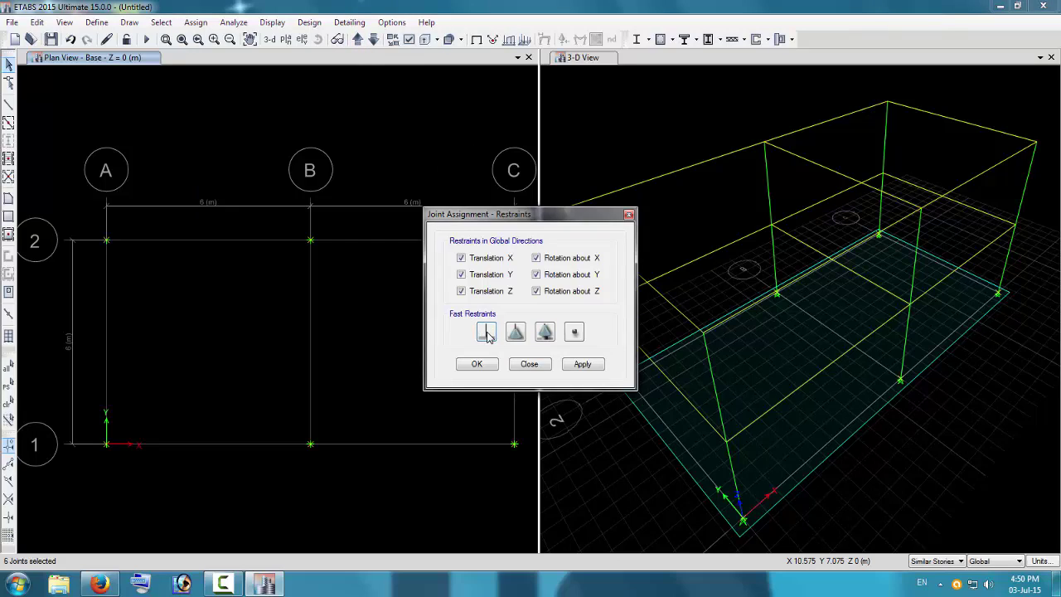
click(583, 364)
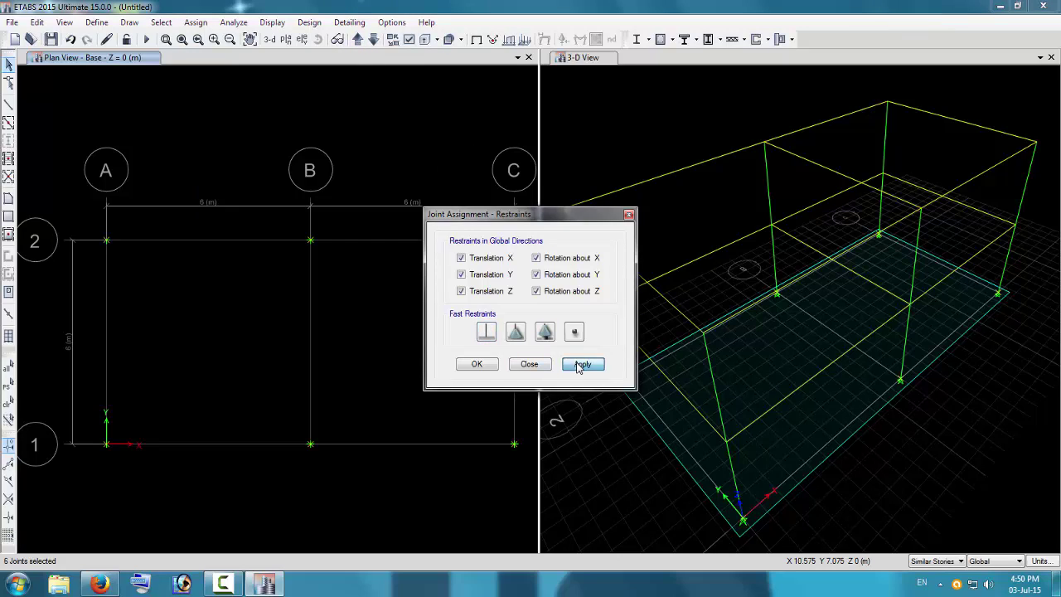
click(477, 365)
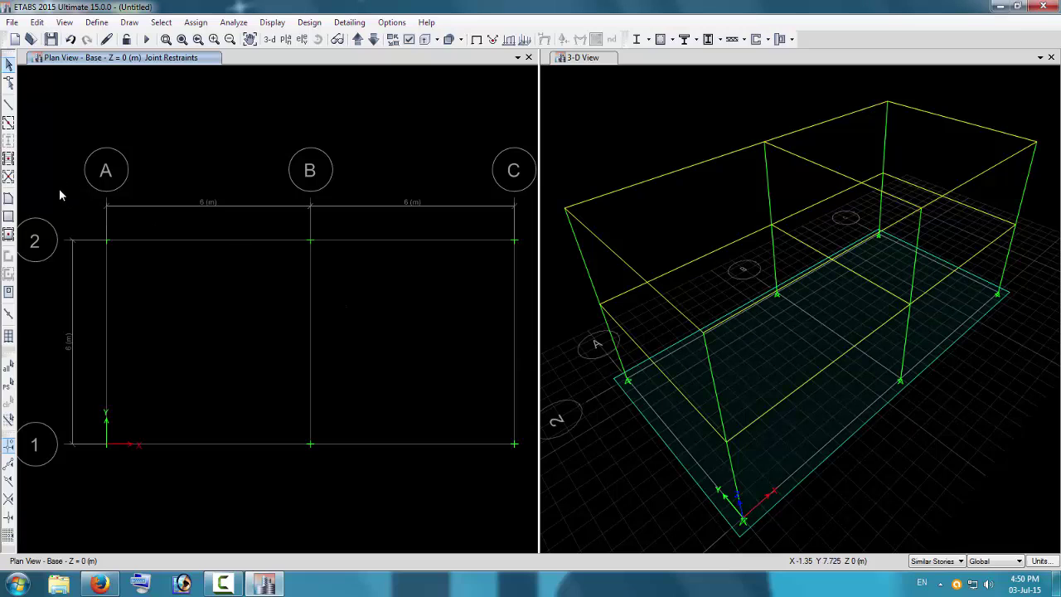
Reselect the six base joints and reapply the full translation and rotation restraints.
drag(60, 189, 530, 495)
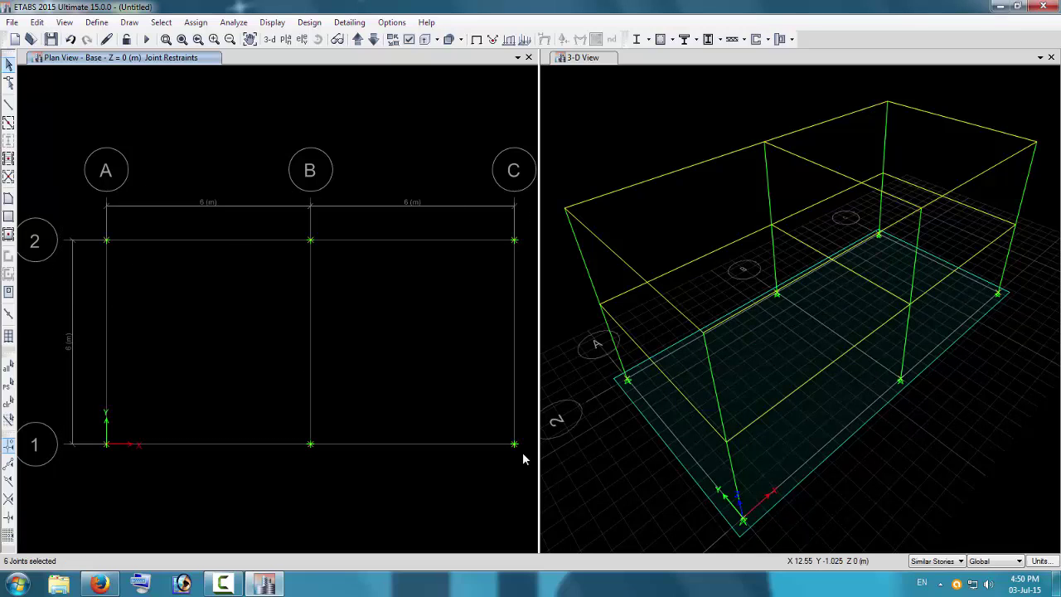
click(196, 22)
mouse_move(213, 40)
click(365, 38)
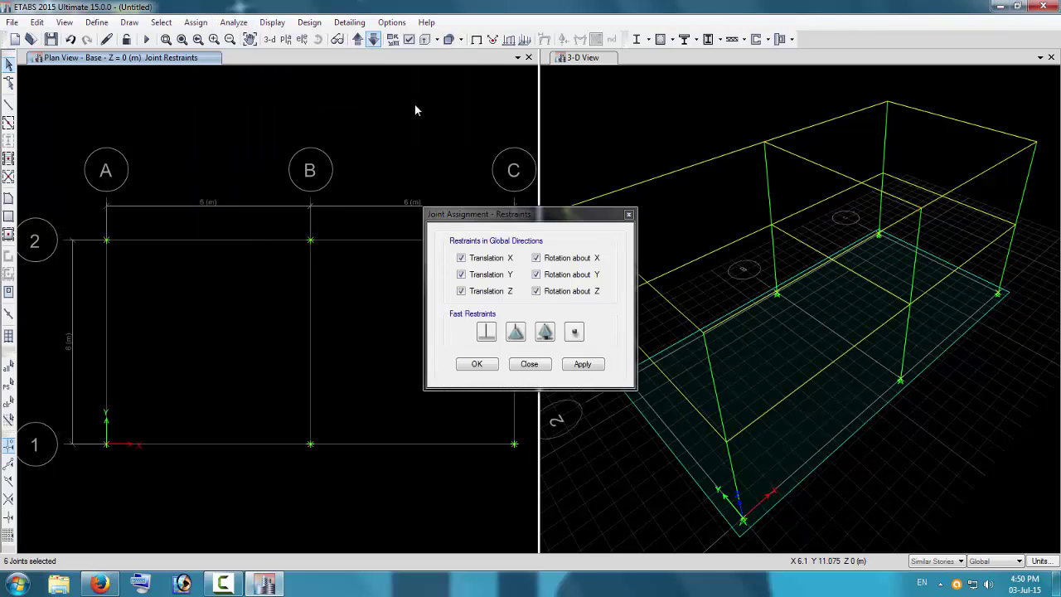
click(583, 364)
click(477, 366)
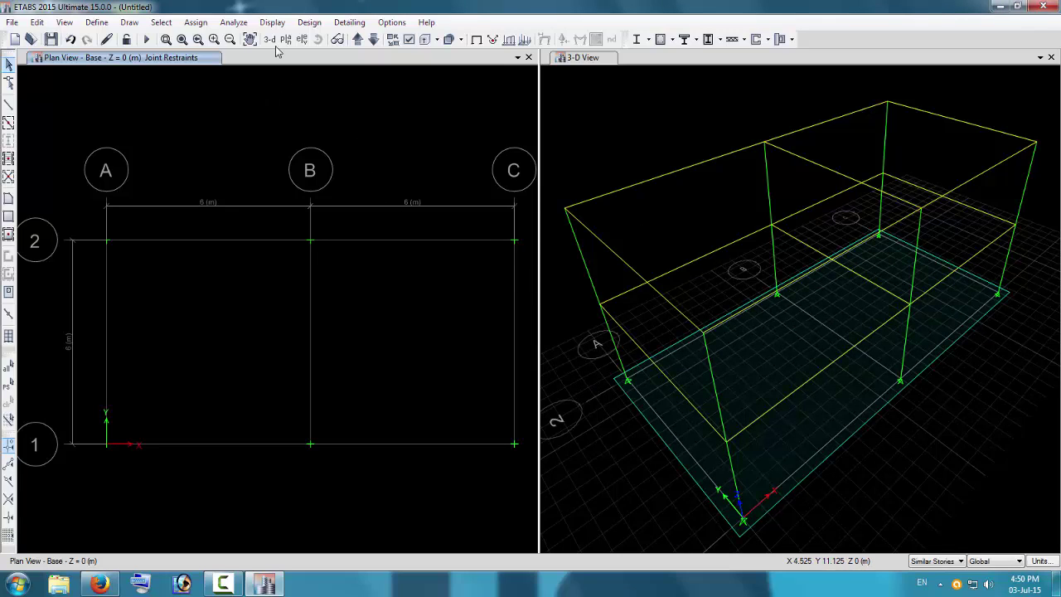
Display the elevation along grid A to check the supports at the column bases.
click(300, 41)
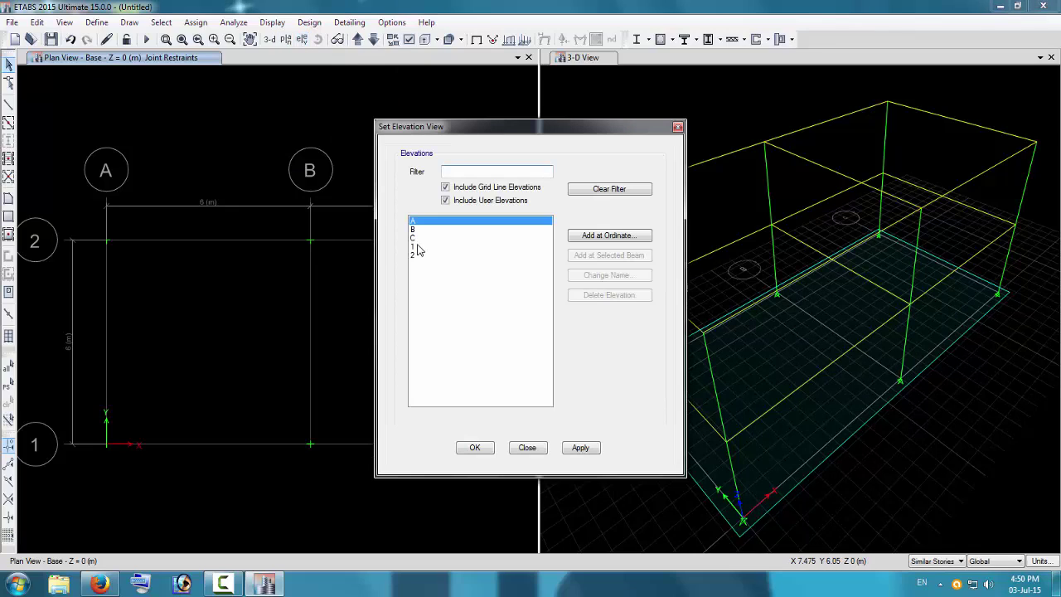
click(580, 447)
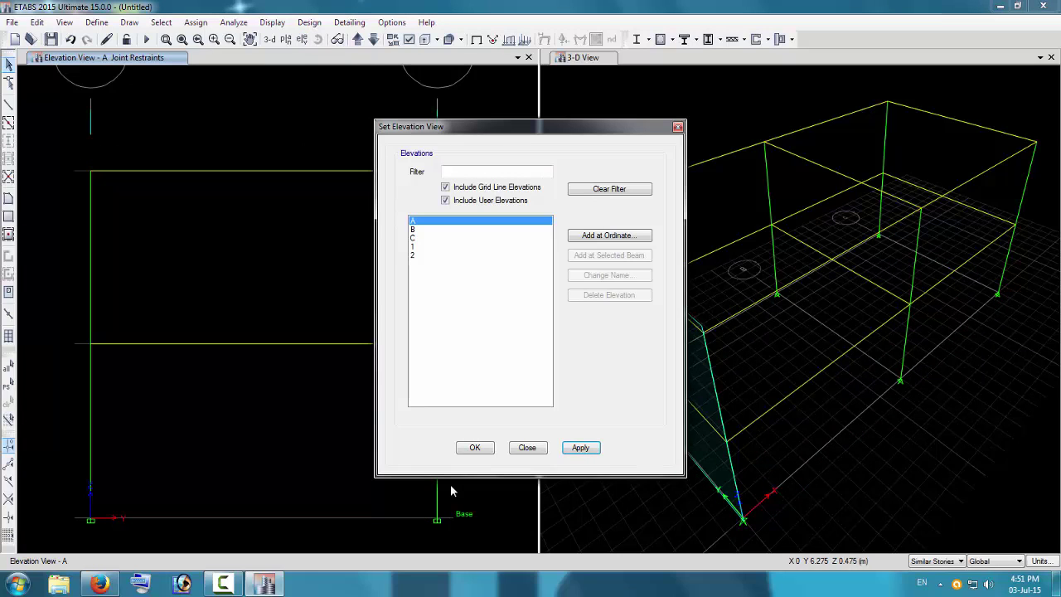
click(476, 448)
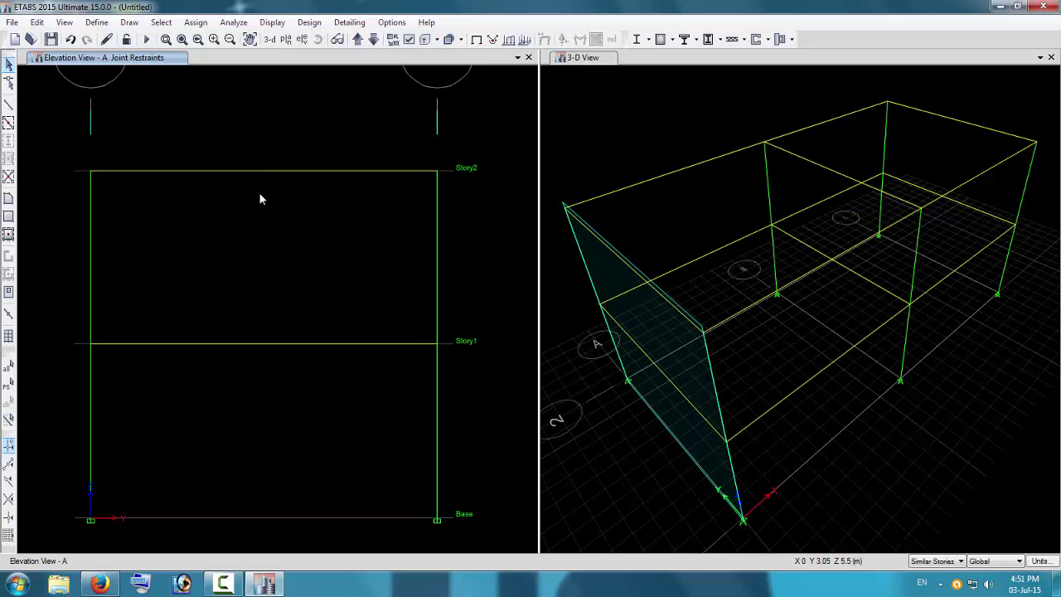
Return from the elevation to the Story2 plan view.
click(285, 39)
click(579, 444)
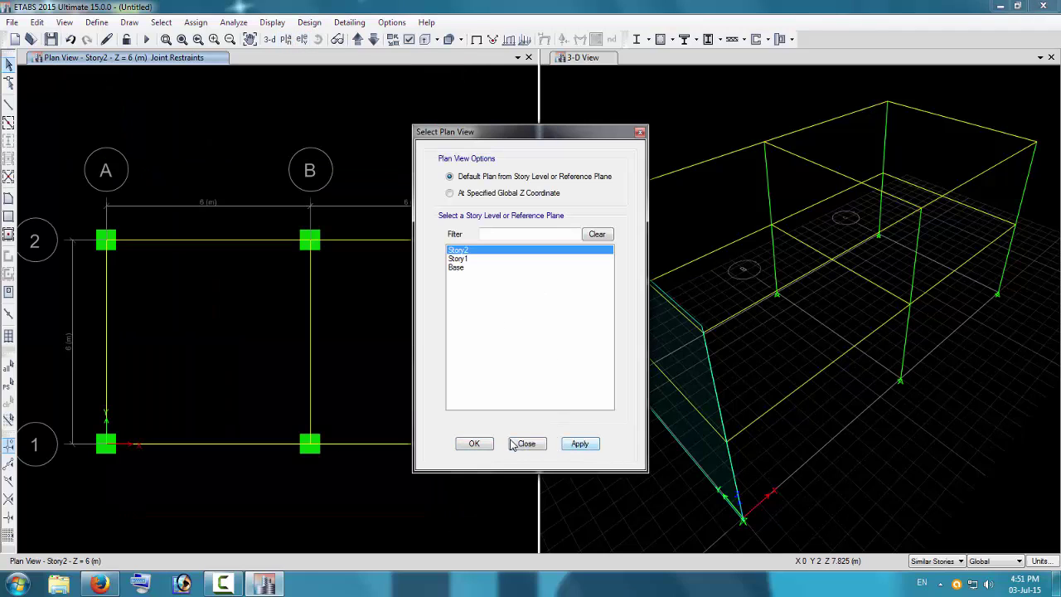
click(476, 443)
click(910, 484)
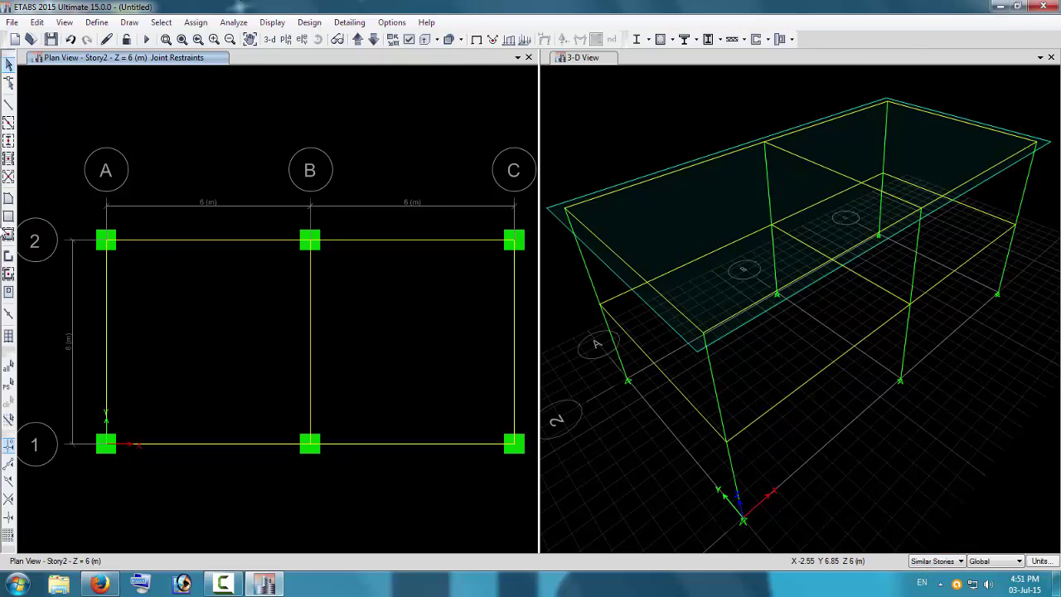
Draw Slab125 floor areas over both bays between grids A–C and 1–2 on Story2 and its similar stories.
click(8, 236)
drag(300, 376, 531, 481)
drag(60, 194, 37, 151)
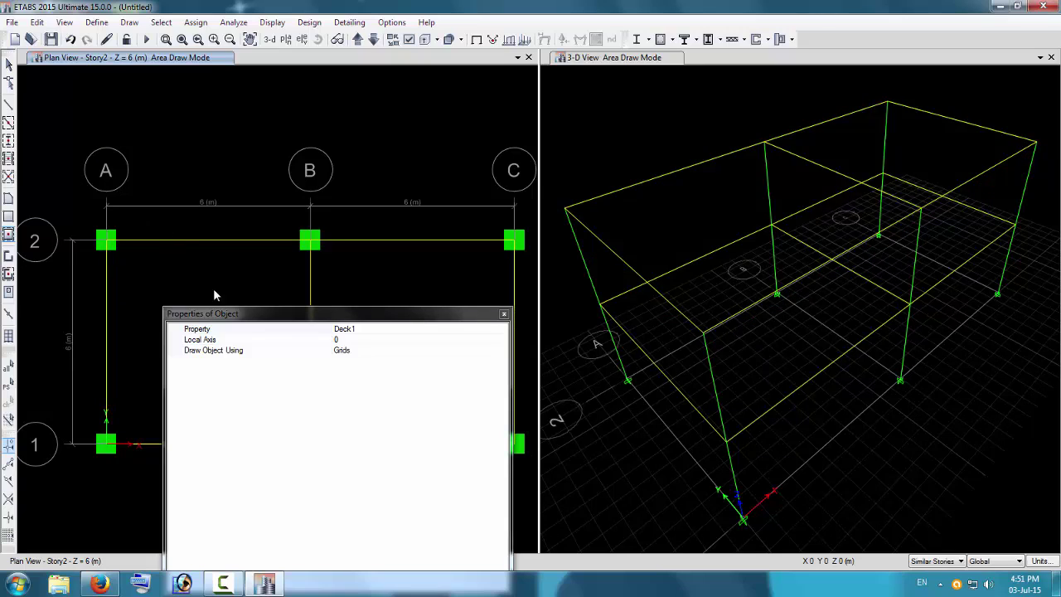
click(406, 330)
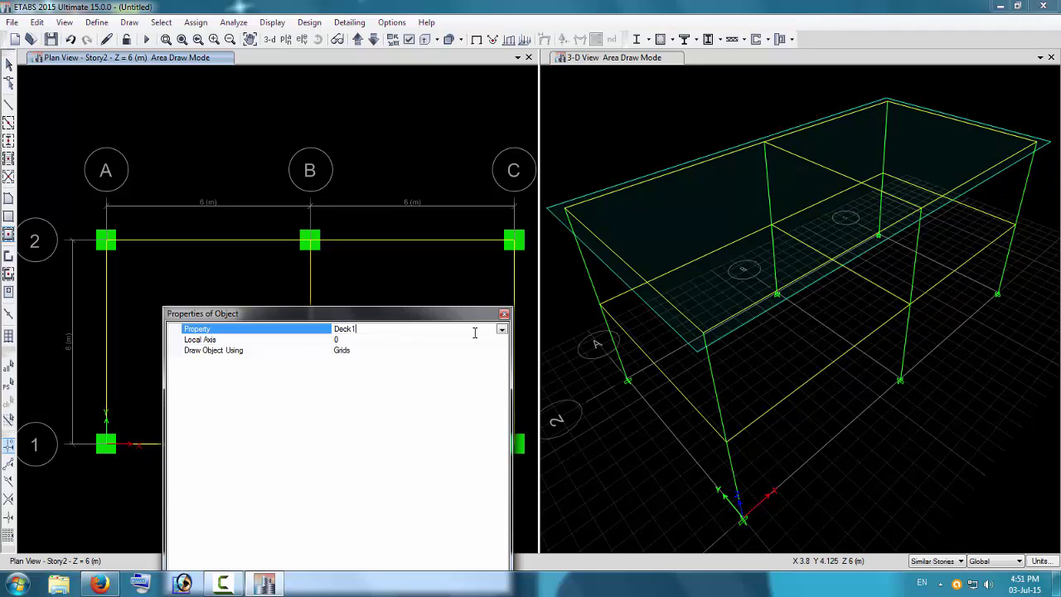
click(501, 329)
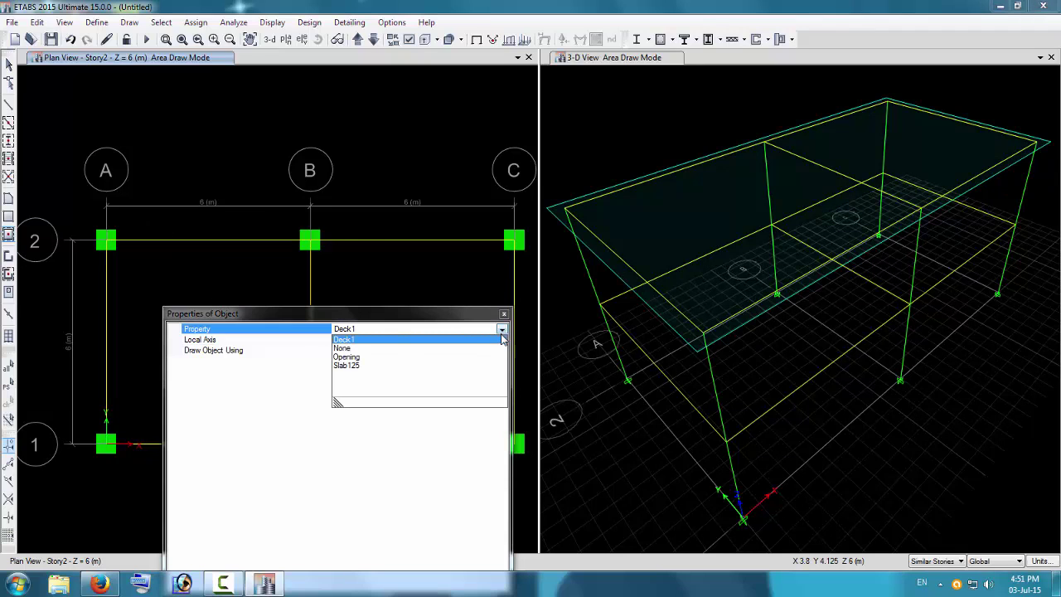
click(358, 367)
mouse_move(366, 318)
mouse_down()
mouse_move(783, 240)
mouse_move(816, 295)
mouse_move(456, 445)
mouse_move(324, 484)
mouse_up()
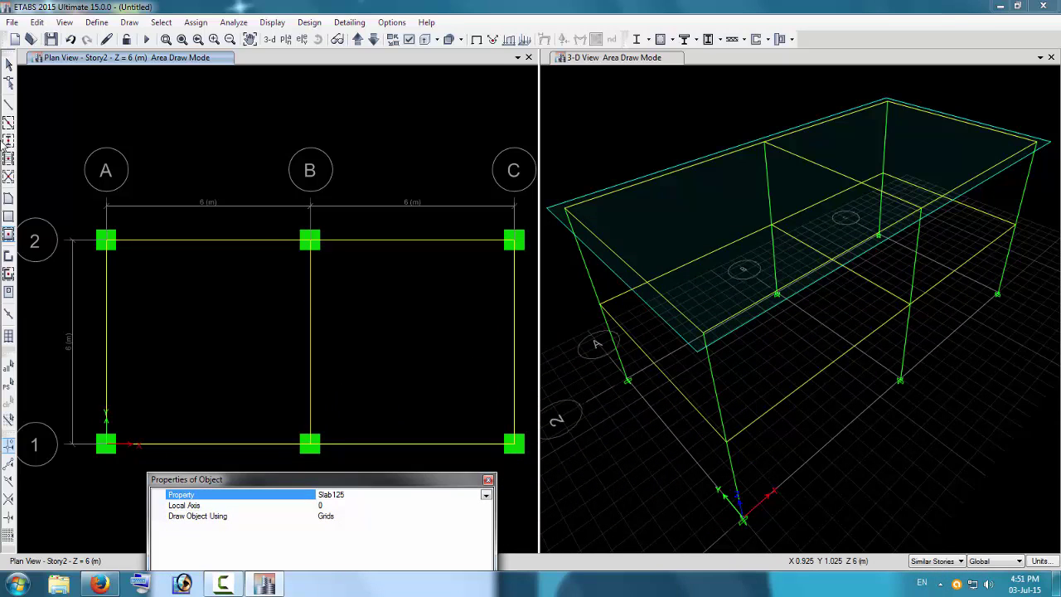
click(8, 235)
mouse_move(63, 207)
mouse_down()
mouse_move(133, 274)
mouse_move(285, 367)
mouse_move(551, 481)
mouse_up()
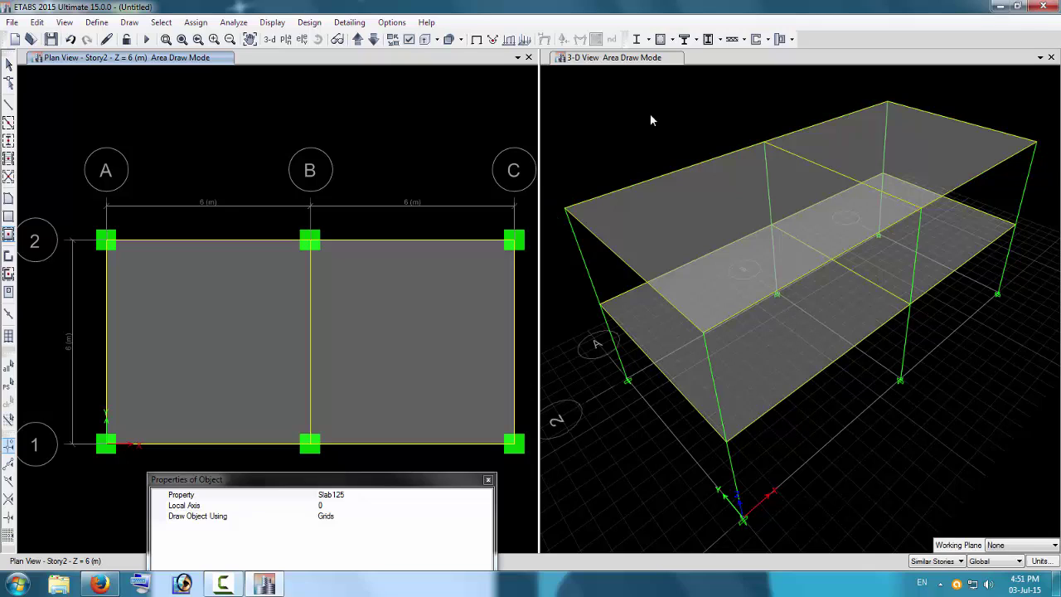
click(426, 352)
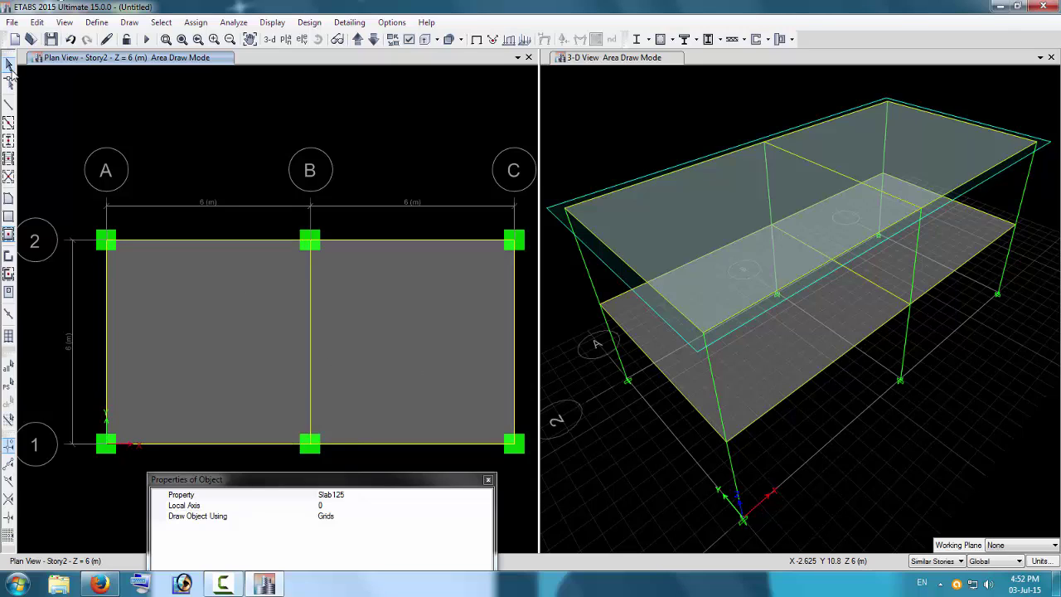
click(8, 70)
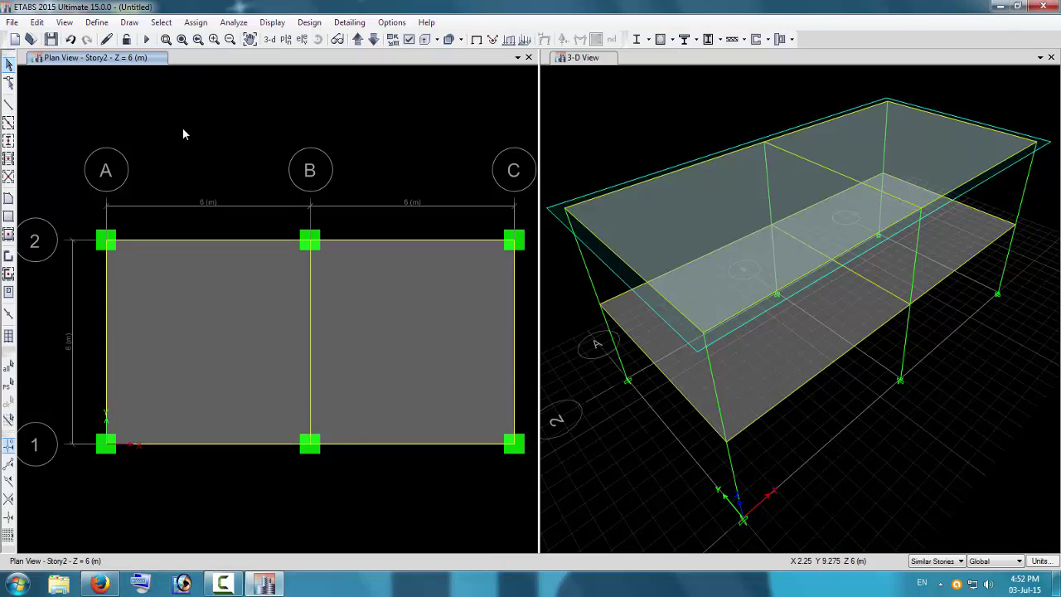